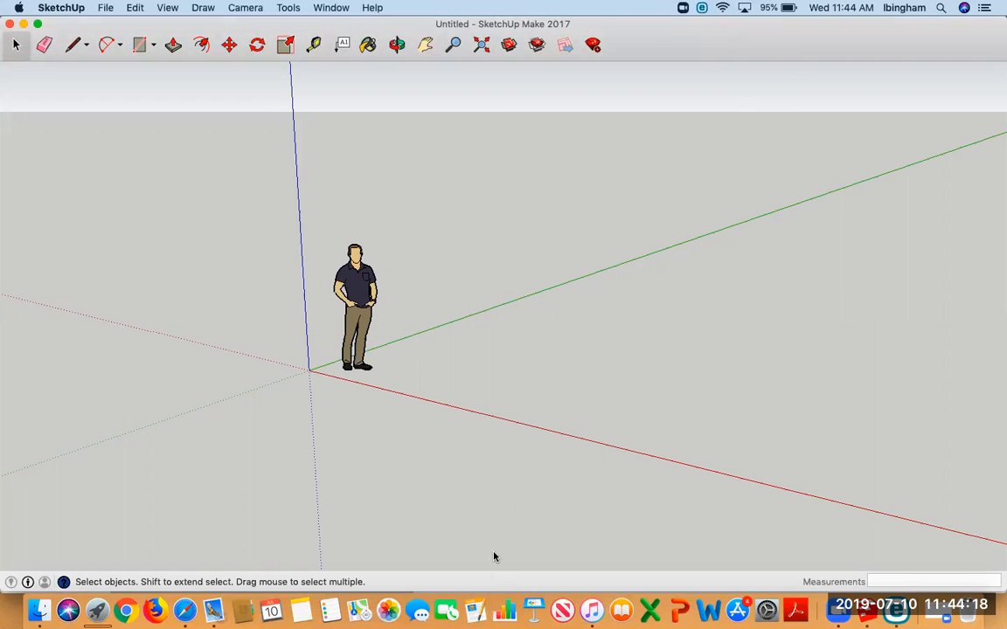
# - Pan the scene until the standing figure is near the middle of the view, and orbit to a lower, more level angle
pyautogui.click(427, 49)
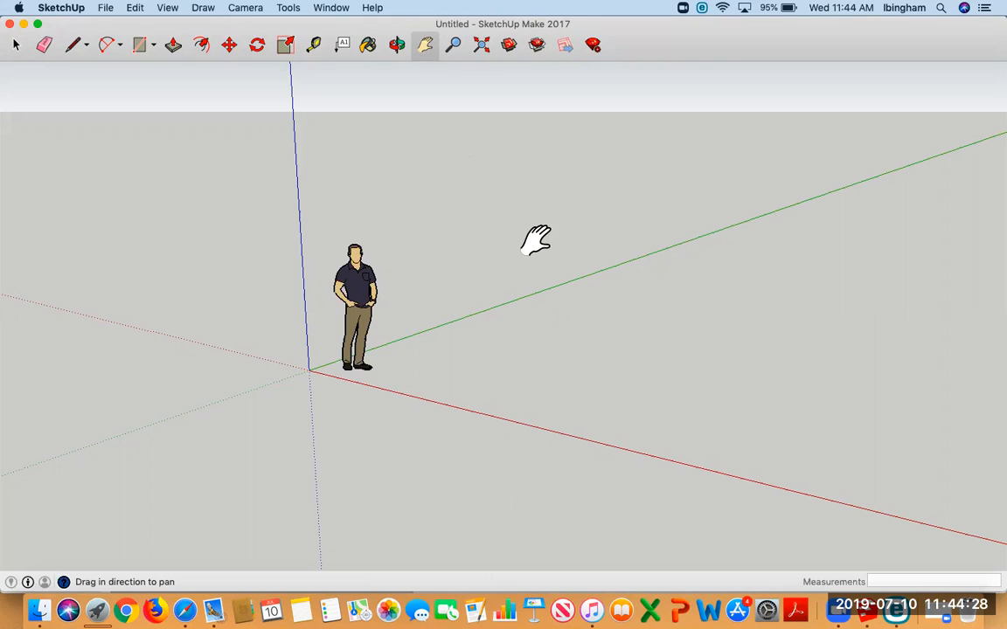
pyautogui.moveTo(343, 274); pyautogui.dragTo(300, 219)
pyautogui.moveTo(854, 292)
pyautogui.mouseDown()
pyautogui.moveTo(677, 276)
pyautogui.moveTo(612, 293)
pyautogui.moveTo(872, 295)
pyautogui.mouseUp()
pyautogui.moveTo(332, 229); pyautogui.dragTo(371, 224)
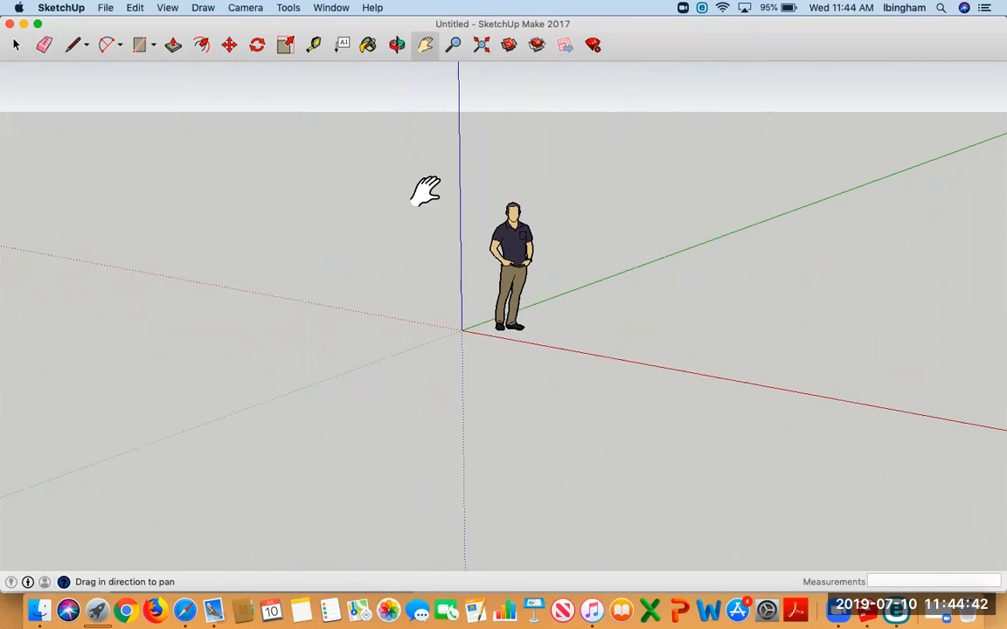
pyautogui.click(397, 45)
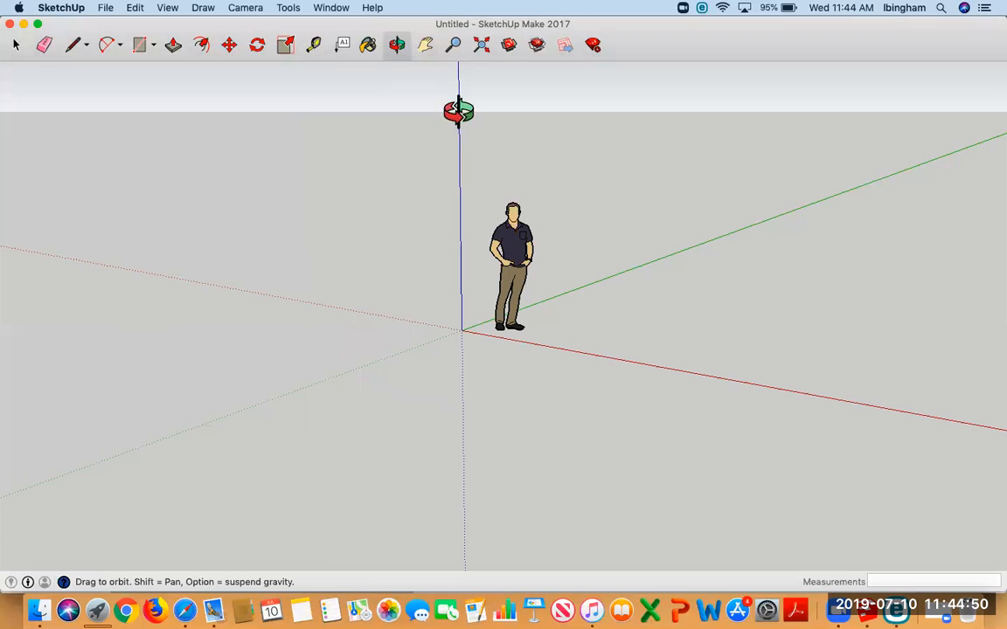
pyautogui.moveTo(589, 288); pyautogui.dragTo(492, 229)
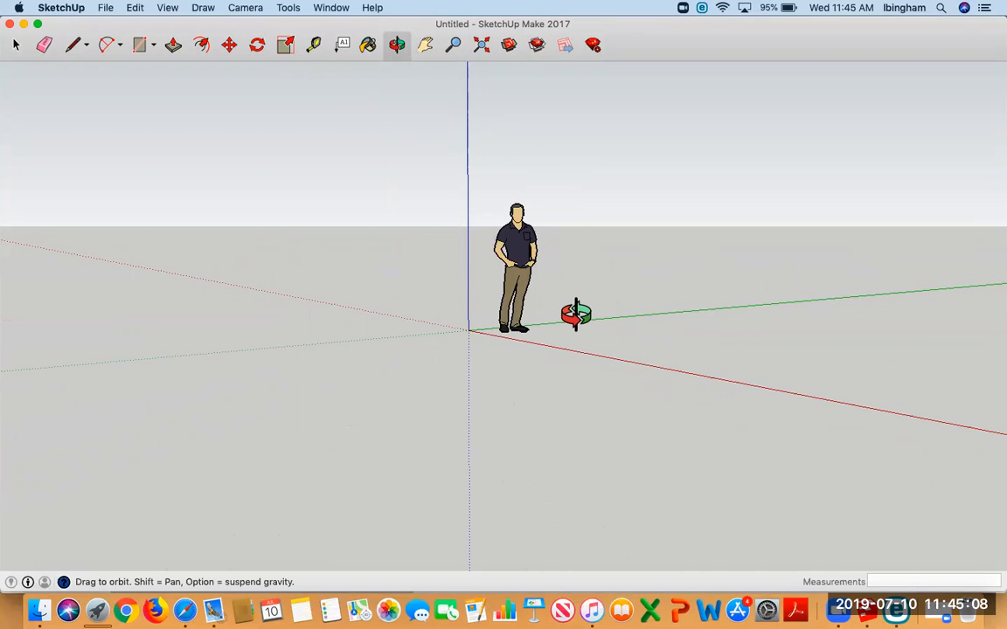
# - Zoom in and out on the standing figure to examine it up close and from a distance
pyautogui.press('space')
pyautogui.scroll(2, 588, 285)
pyautogui.scroll(-3, 588, 284)
pyautogui.scroll(4, 588, 284)
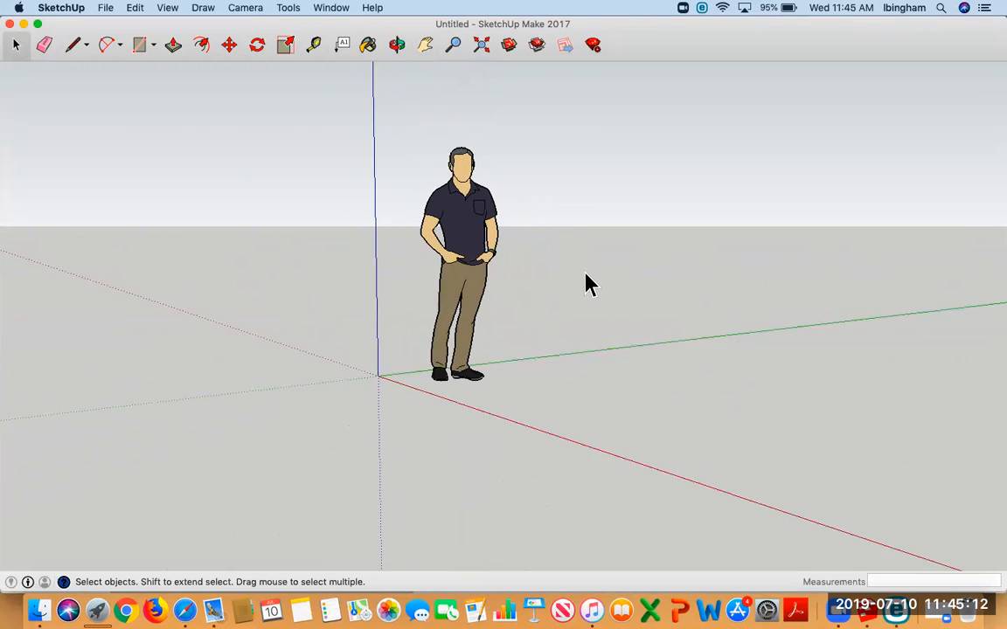
pyautogui.scroll(-3, 587, 284)
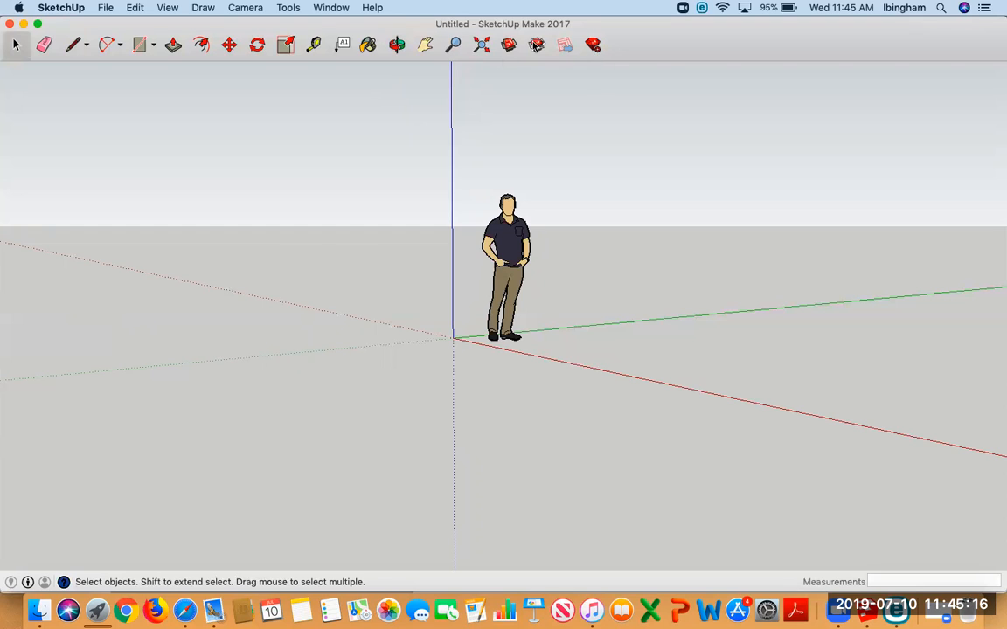
pyautogui.click(455, 47)
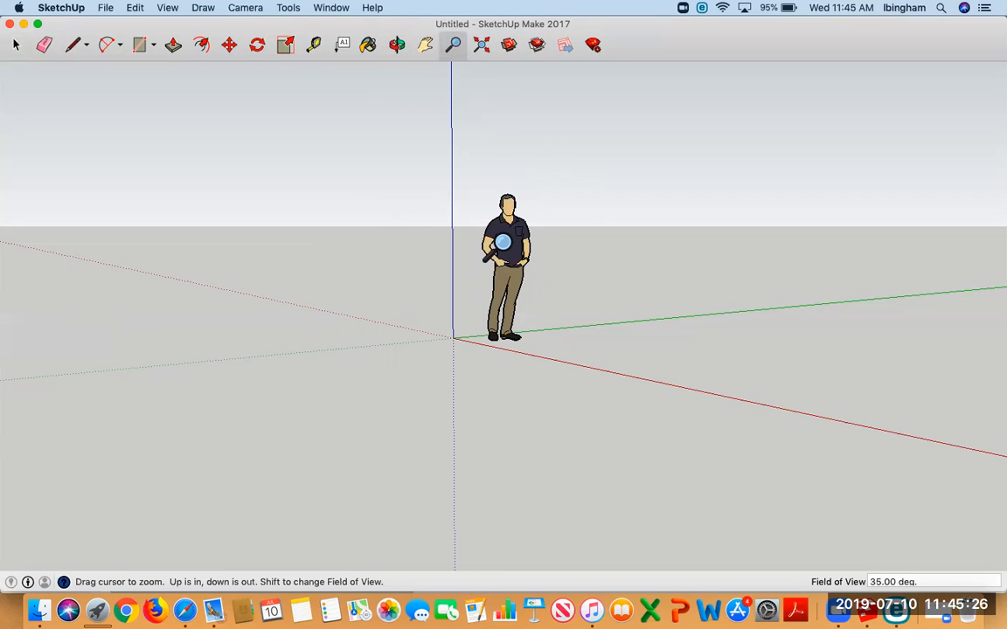
pyautogui.moveTo(507, 241); pyautogui.dragTo(489, 225)
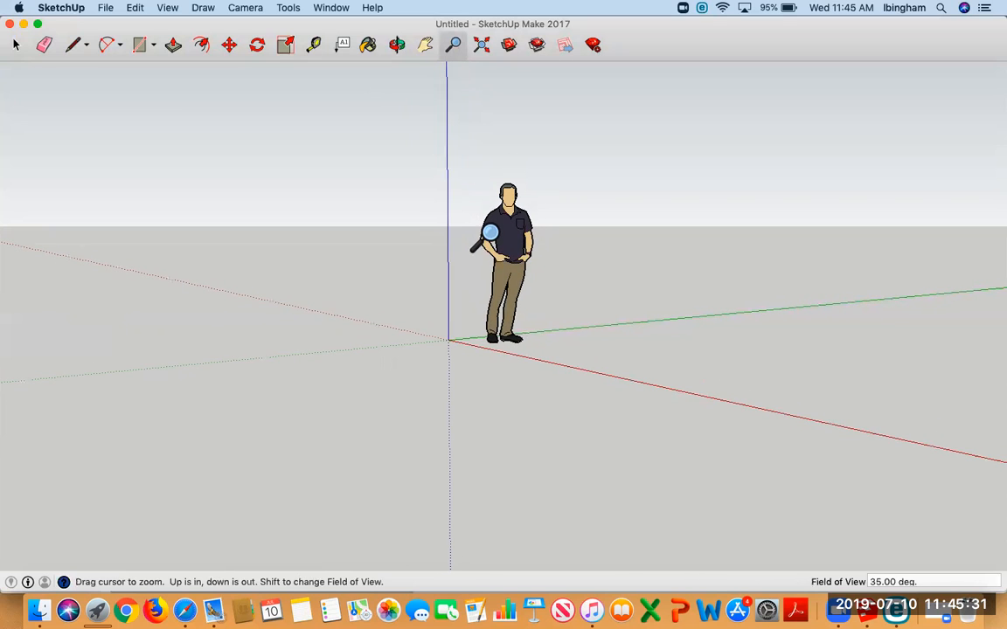
pyautogui.click(485, 49)
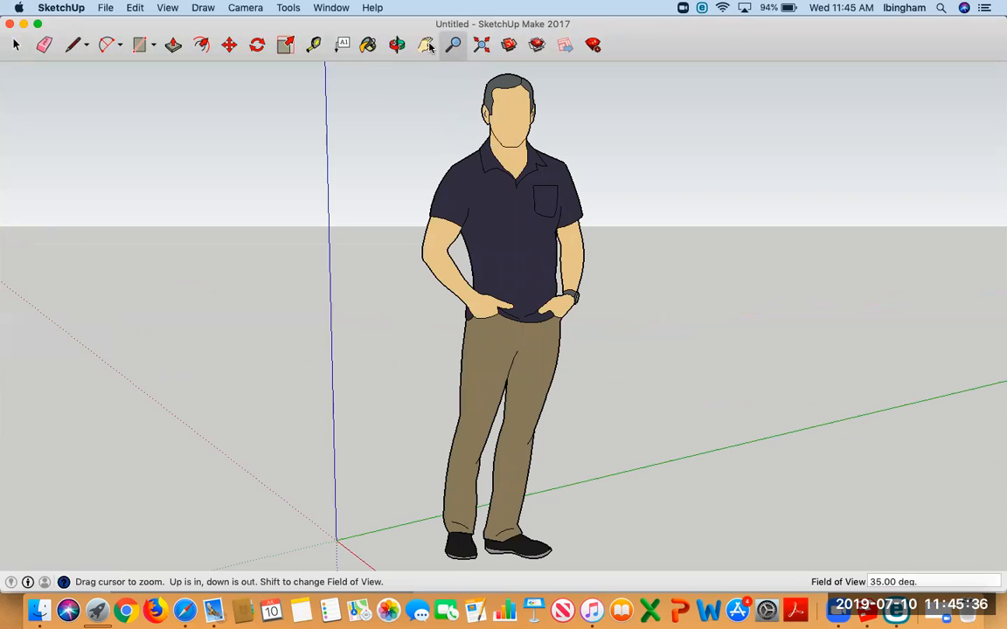
pyautogui.scroll(5, 518, 186)
pyautogui.scroll(-8, 518, 188)
pyautogui.scroll(-5, 519, 199)
pyautogui.scroll(4, 518, 179)
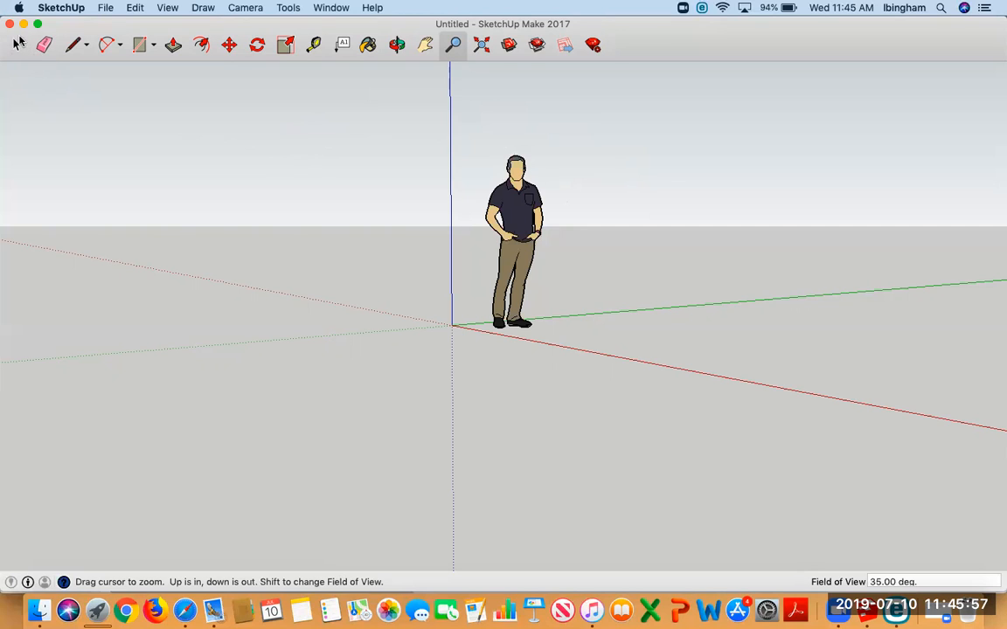
pyautogui.click(16, 43)
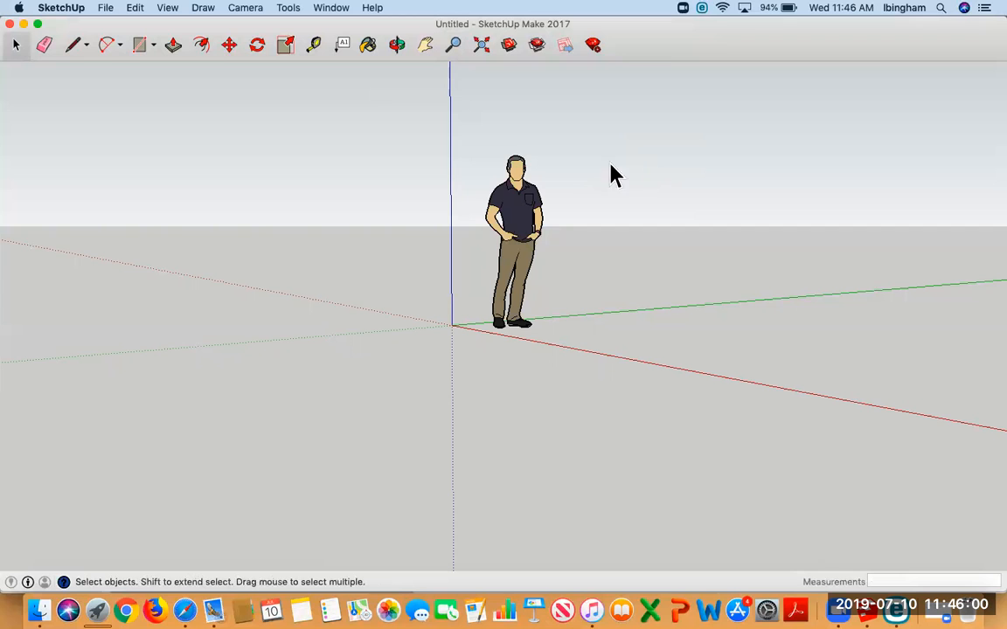
# - Pan the view slightly to reposition the figure and the axes origin
pyautogui.click(425, 44)
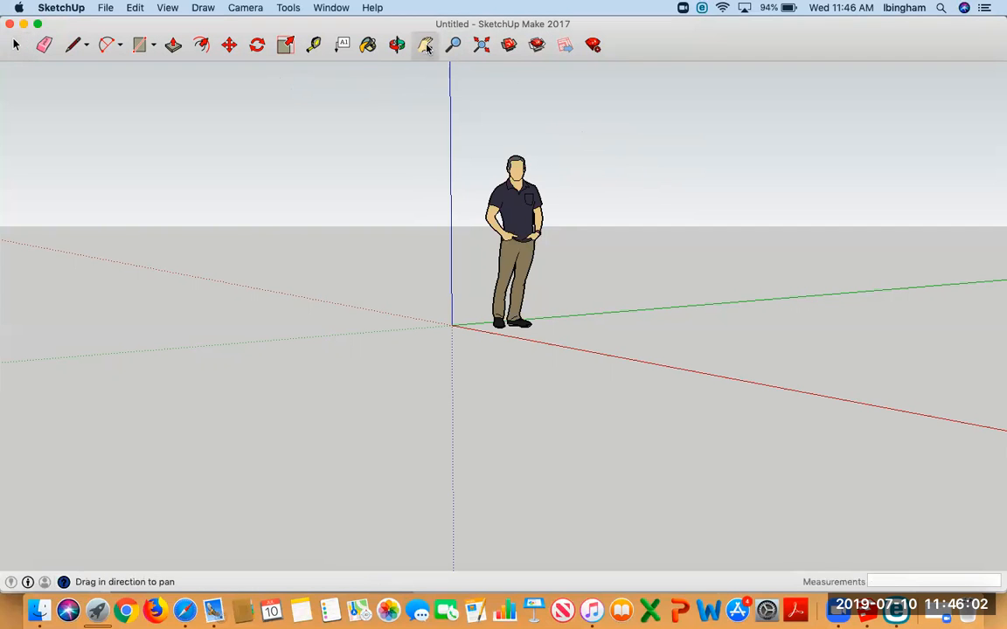
pyautogui.moveTo(290, 261)
pyautogui.mouseDown()
pyautogui.moveTo(446, 278)
pyautogui.moveTo(303, 252)
pyautogui.mouseUp()
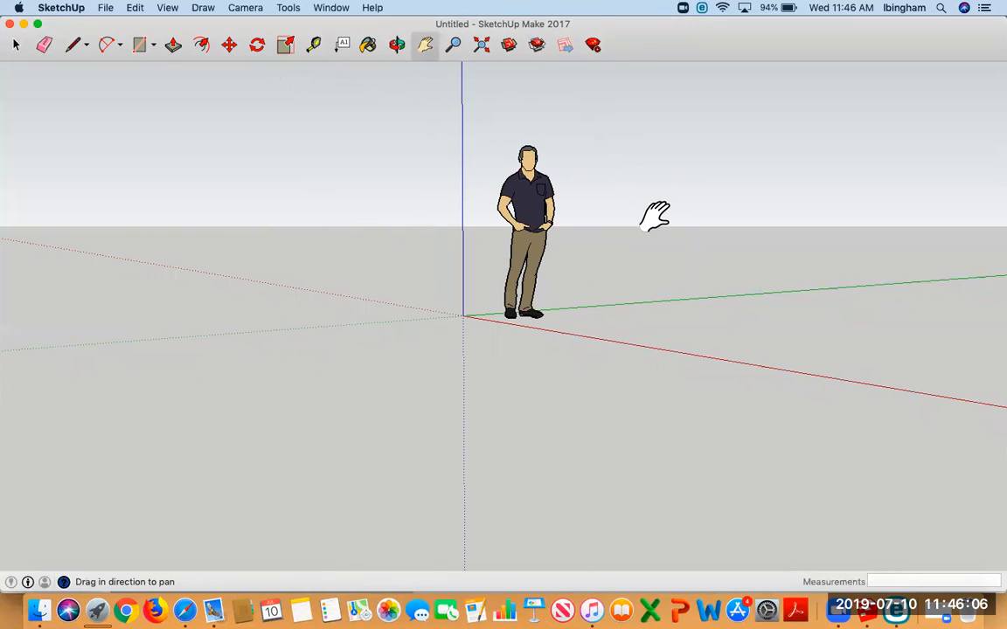
pyautogui.press('space')
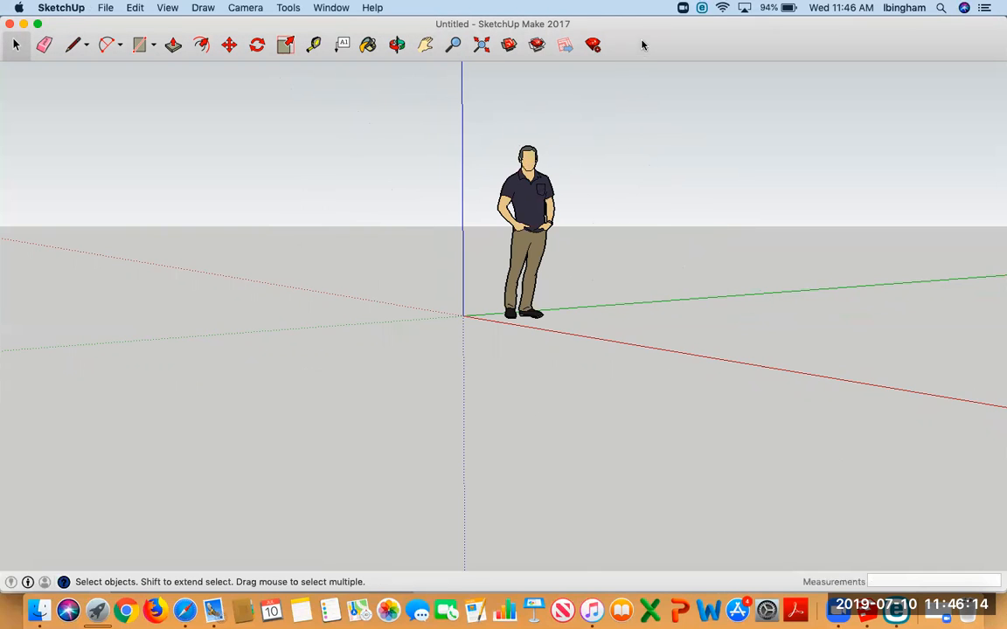
# - Draw a zigzag of four connected lines on the ground in front of the figure, the first segment about 3' 6" long
pyautogui.click(87, 47)
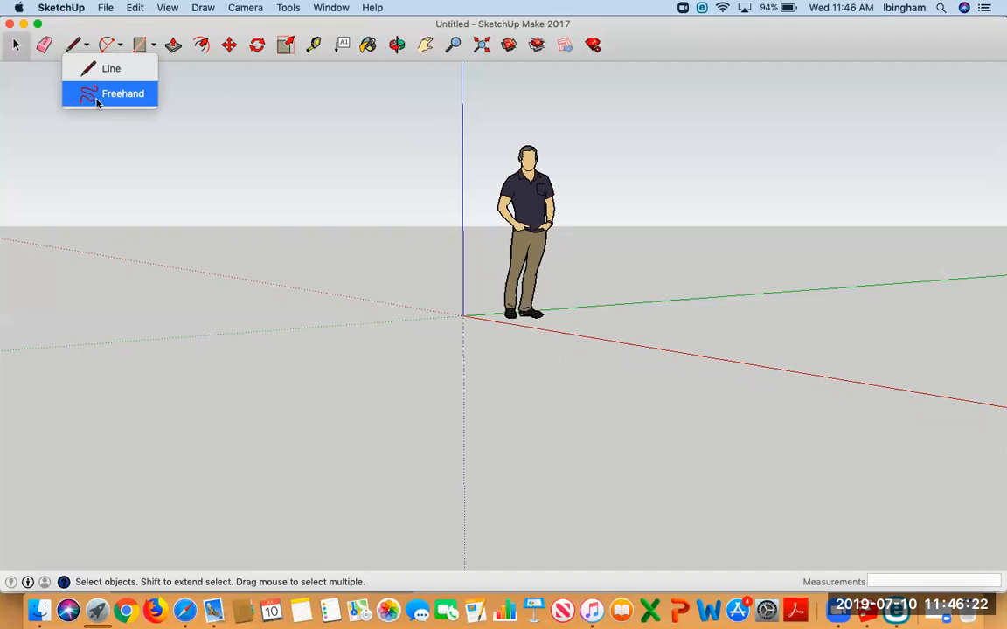
pyautogui.click(103, 70)
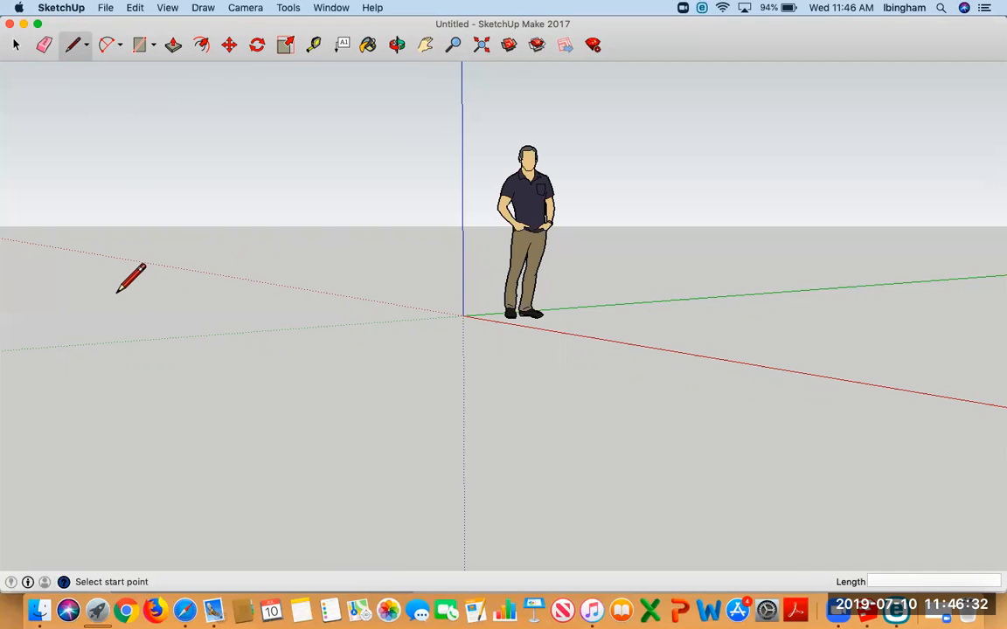
pyautogui.click(517, 393)
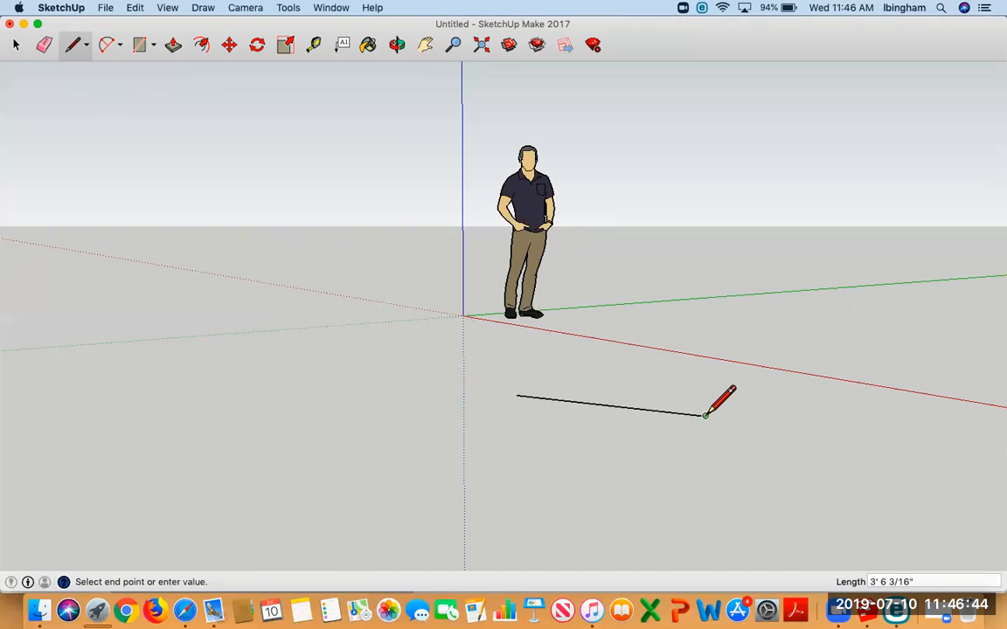
pyautogui.click(706, 416)
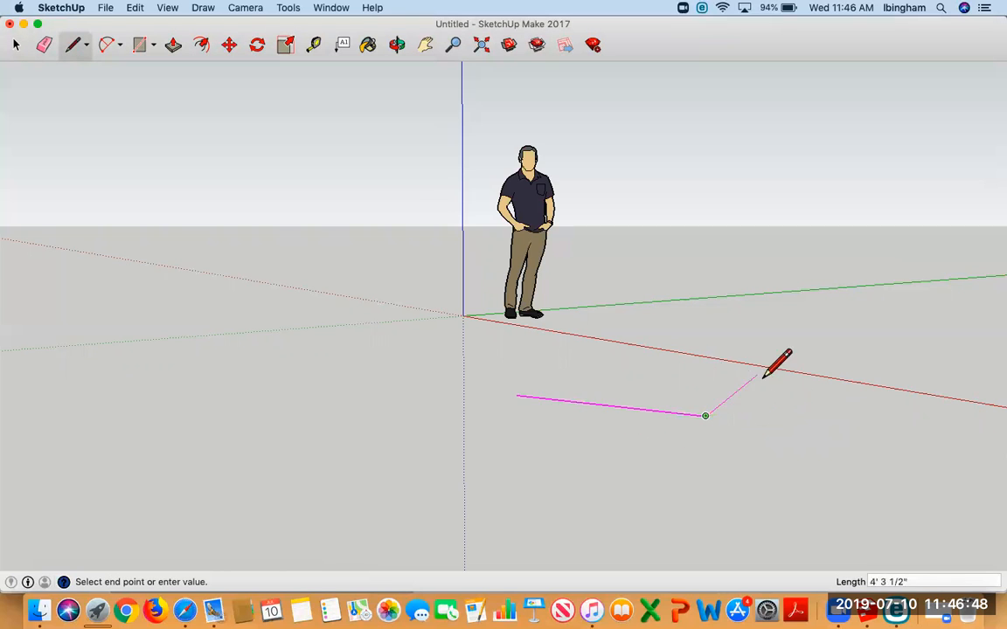
pyautogui.click(519, 454)
pyautogui.click(704, 465)
pyautogui.click(857, 428)
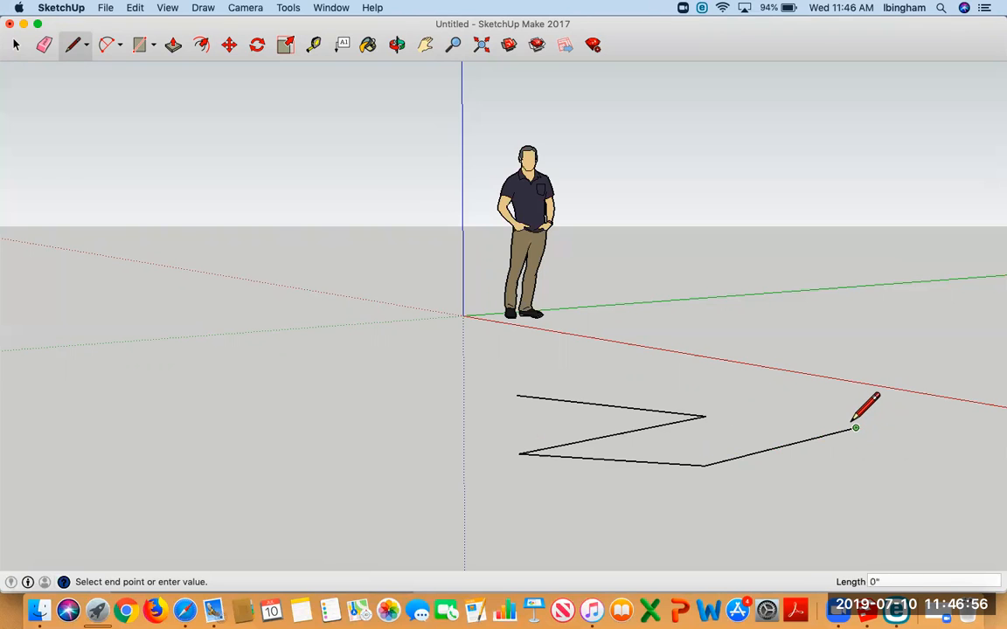
pyautogui.click(15, 44)
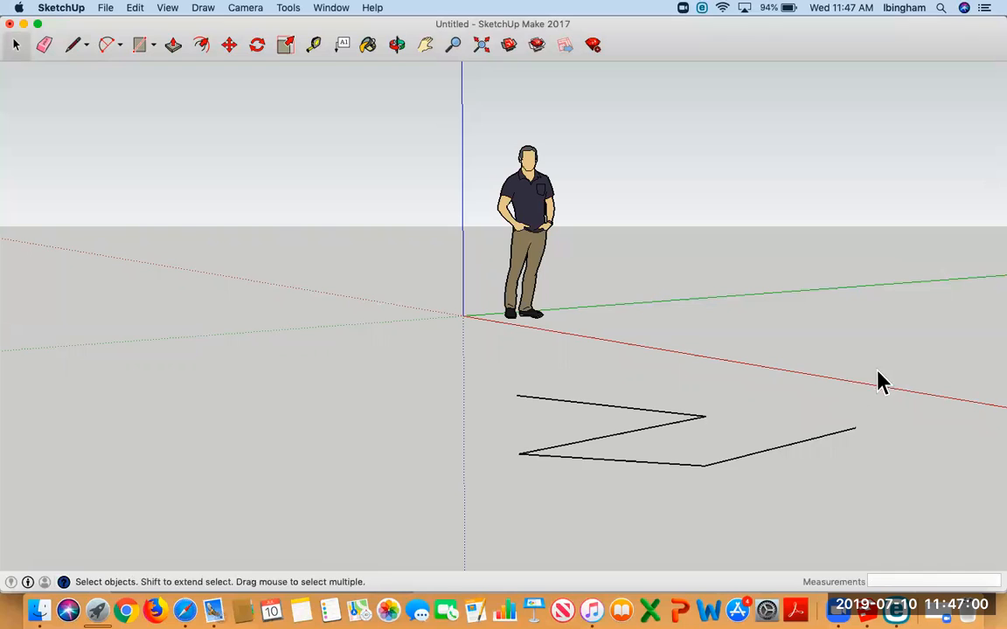
# - Draw a short single line on the ground, in front of the dotted green axis and away from the zigzag
pyautogui.click(74, 46)
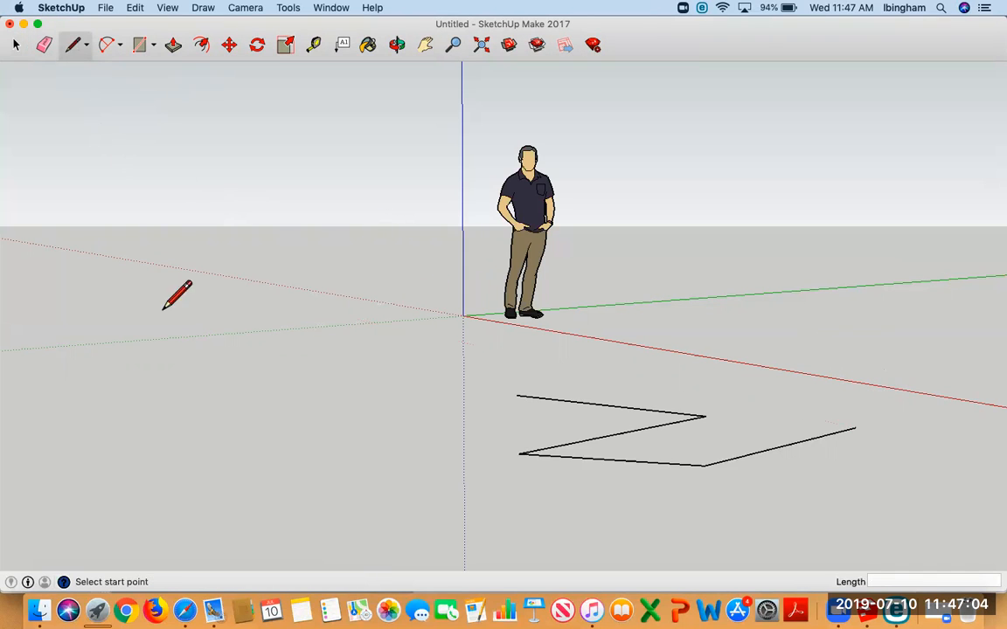
pyautogui.click(167, 374)
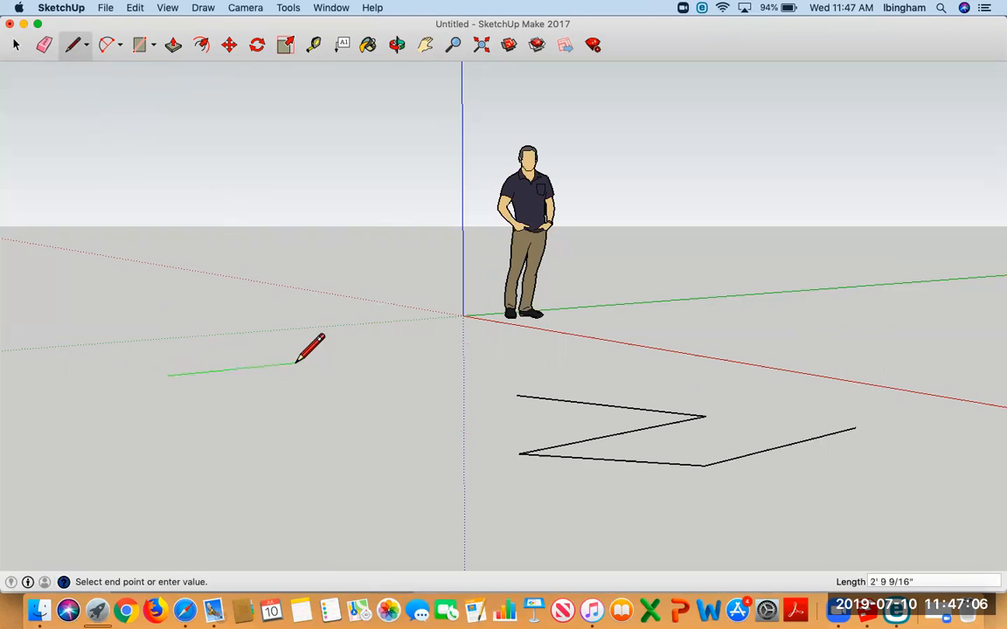
pyautogui.click(88, 407)
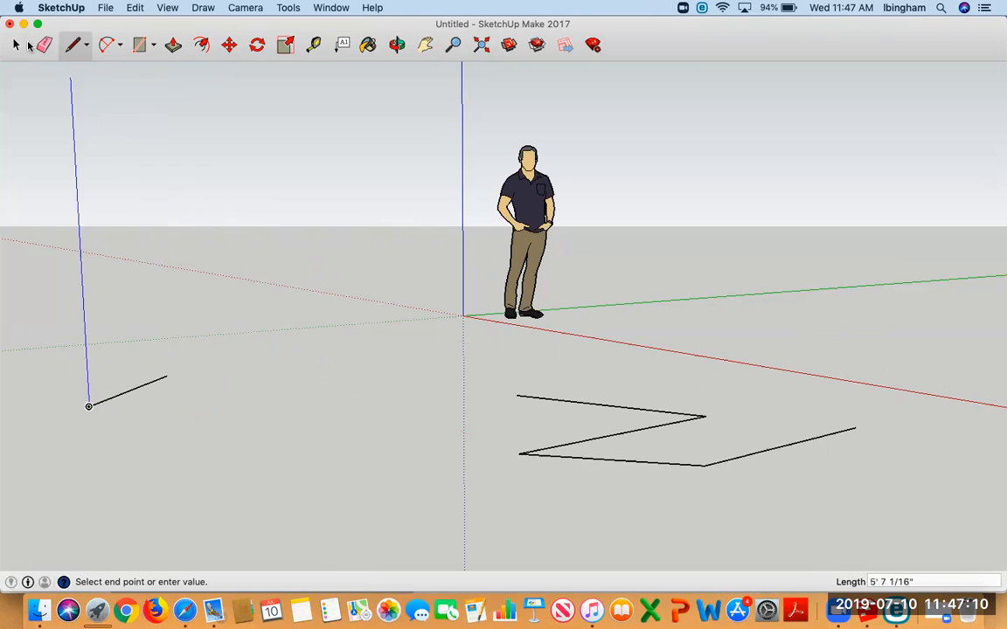
pyautogui.click(17, 45)
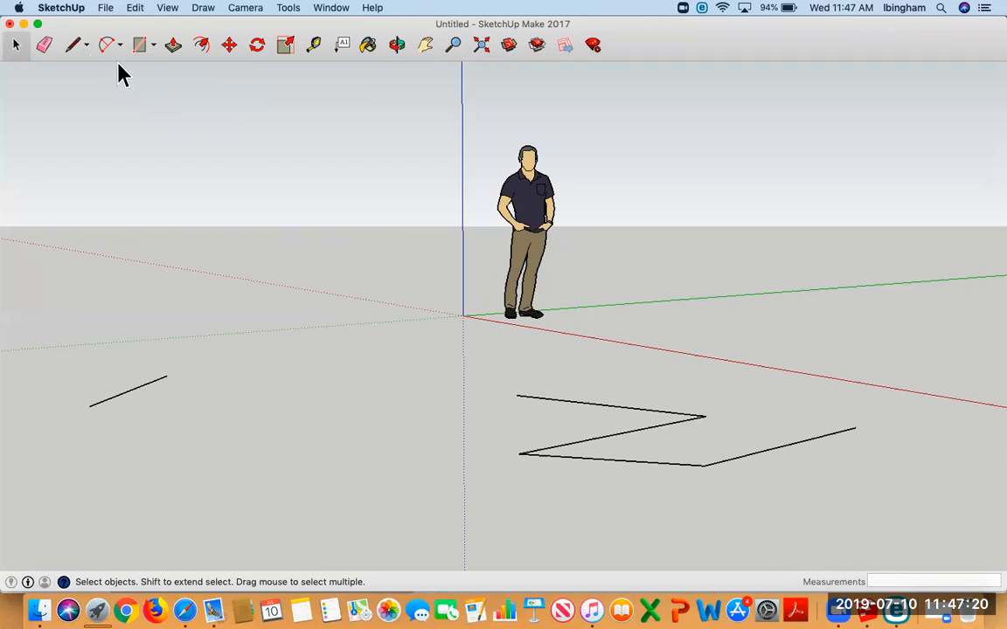
# - Draw a 5' line parallel to the green axis, on the ground beyond the dotted red axis
pyautogui.click(73, 45)
pyautogui.click(175, 238)
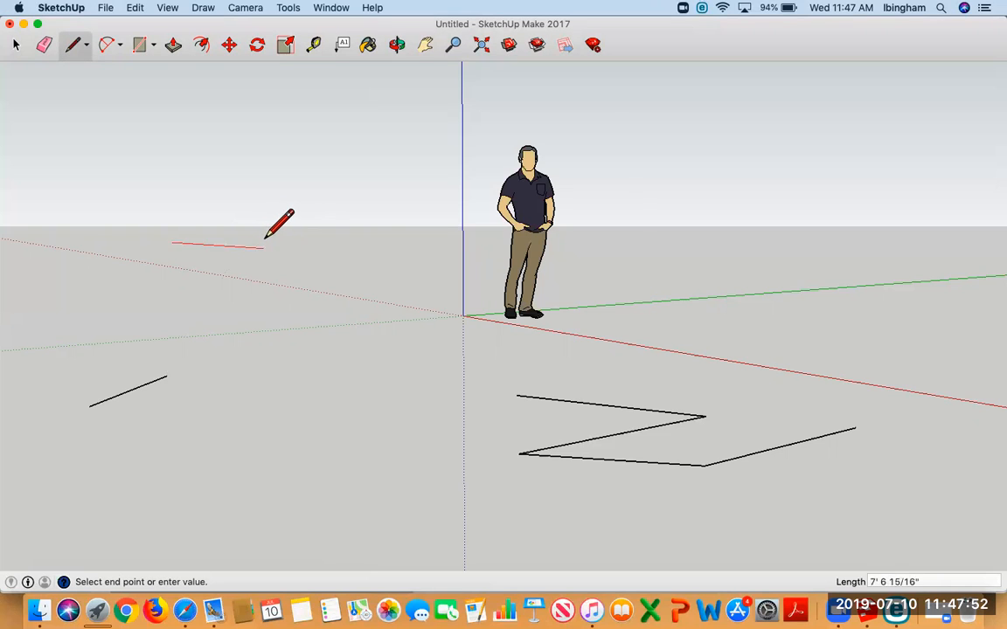
pyautogui.write('5')
pyautogui.write('"')
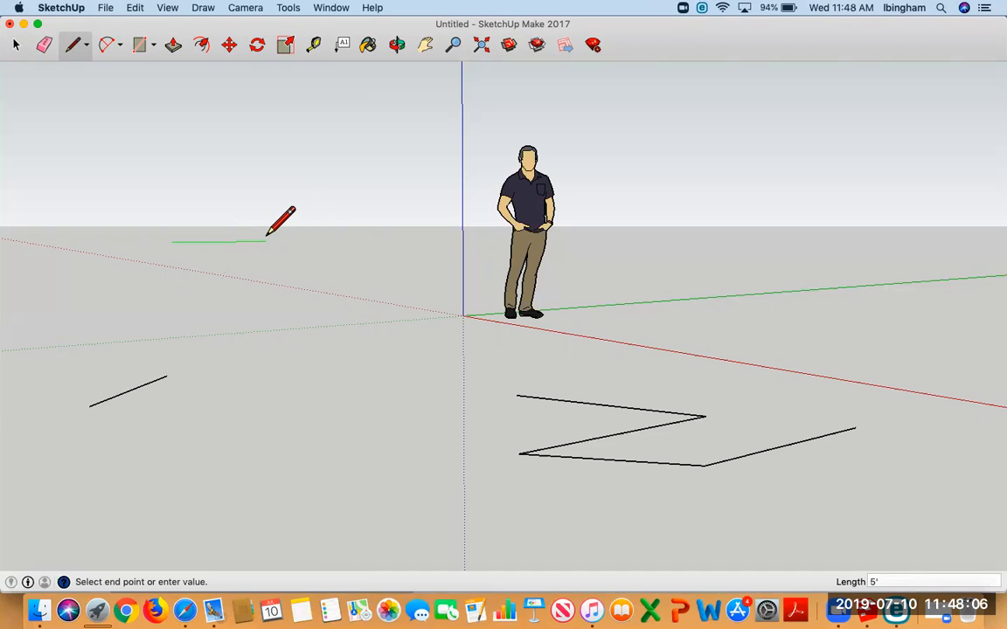
pyautogui.press('Return')
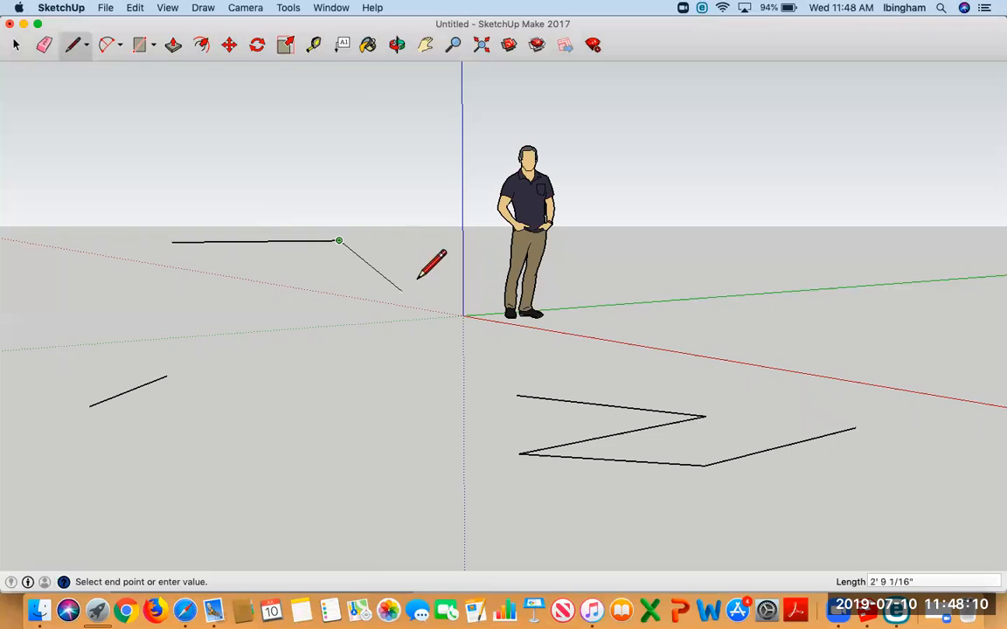
pyautogui.press('space')
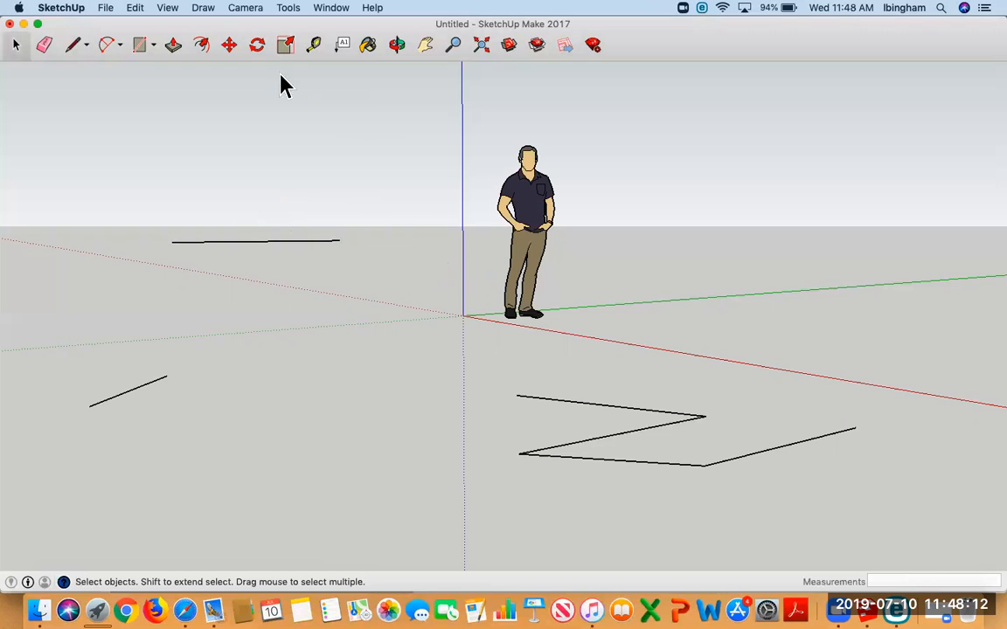
# - Draw a 10' line parallel to the green axis, on the ground behind the figure
pyautogui.click(74, 45)
pyautogui.click(644, 255)
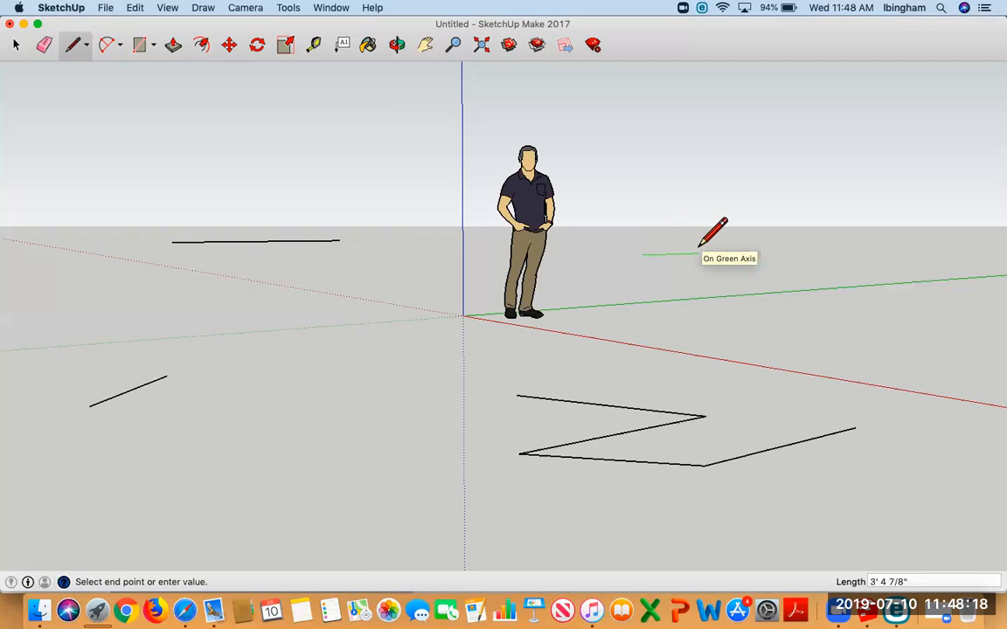
pyautogui.write('10')
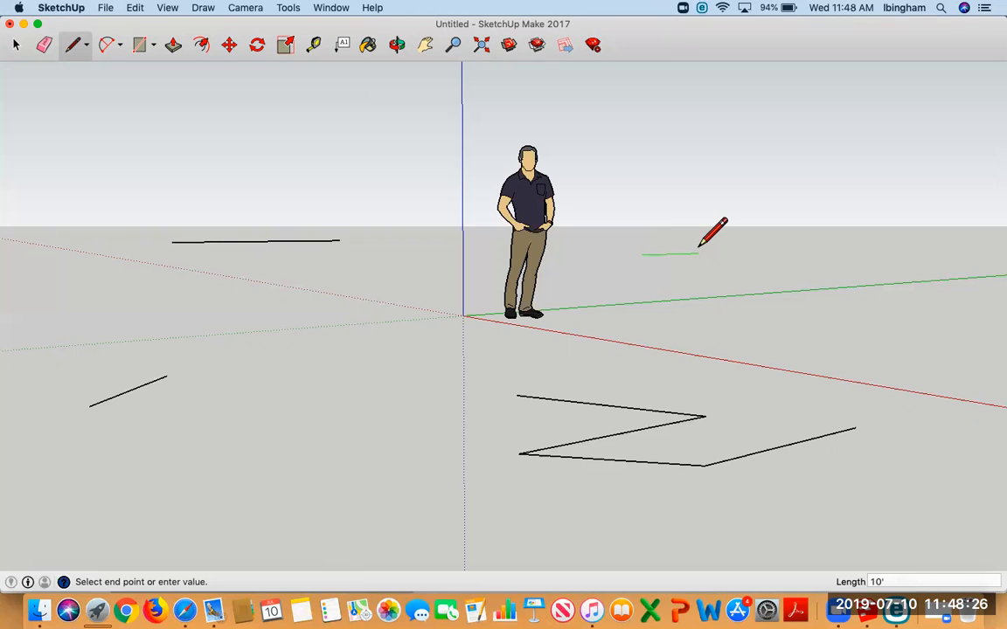
pyautogui.press('Return')
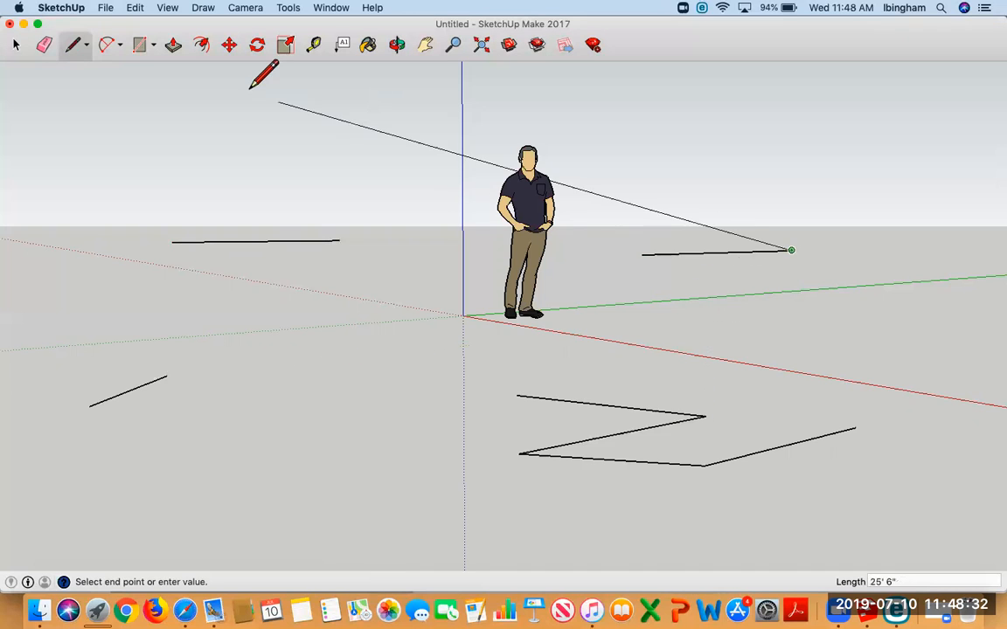
pyautogui.press('space')
# - Draw a 1" line along the red axis direction, on the ground between the short single line and the zigzag
pyautogui.click(74, 45)
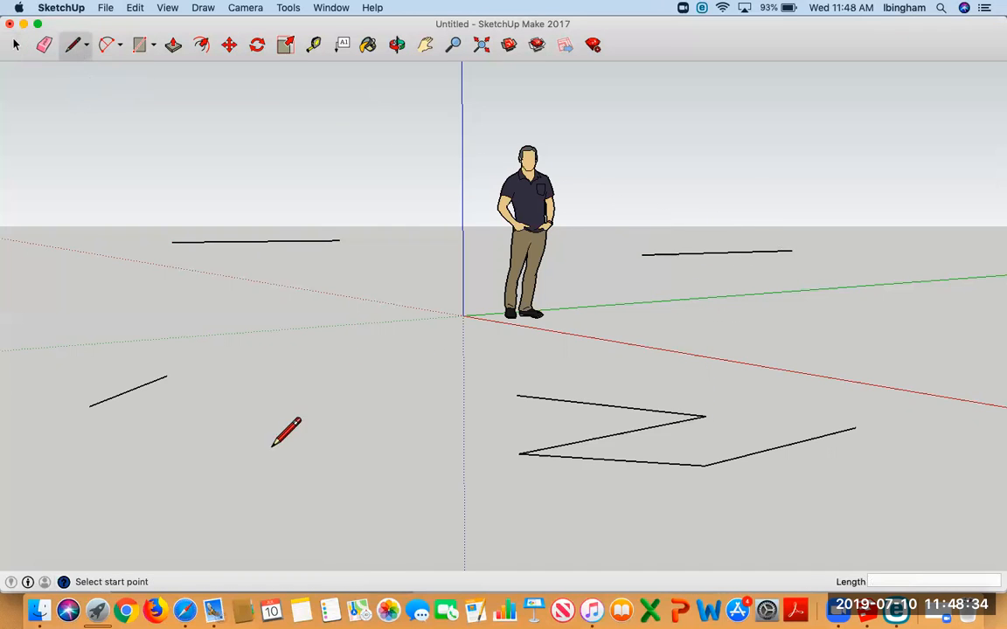
pyautogui.click(280, 388)
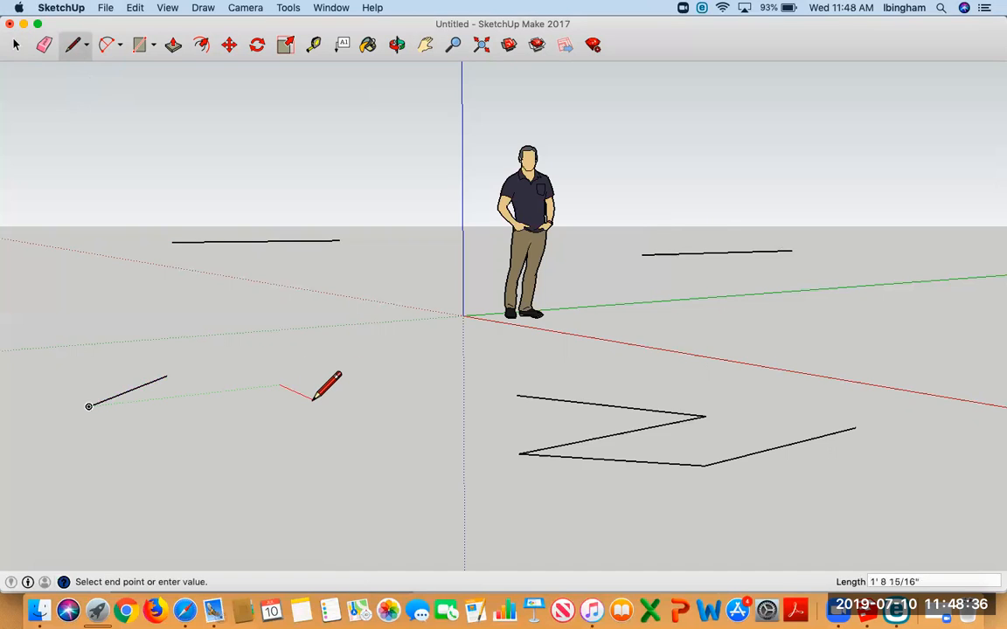
pyautogui.write('1')
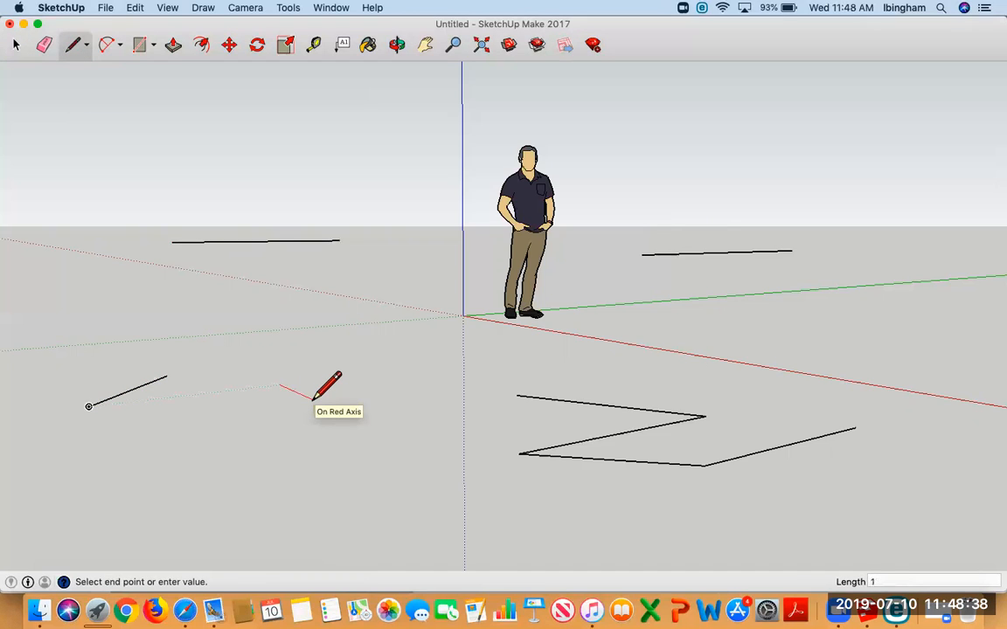
pyautogui.write('"')
pyautogui.press('Return')
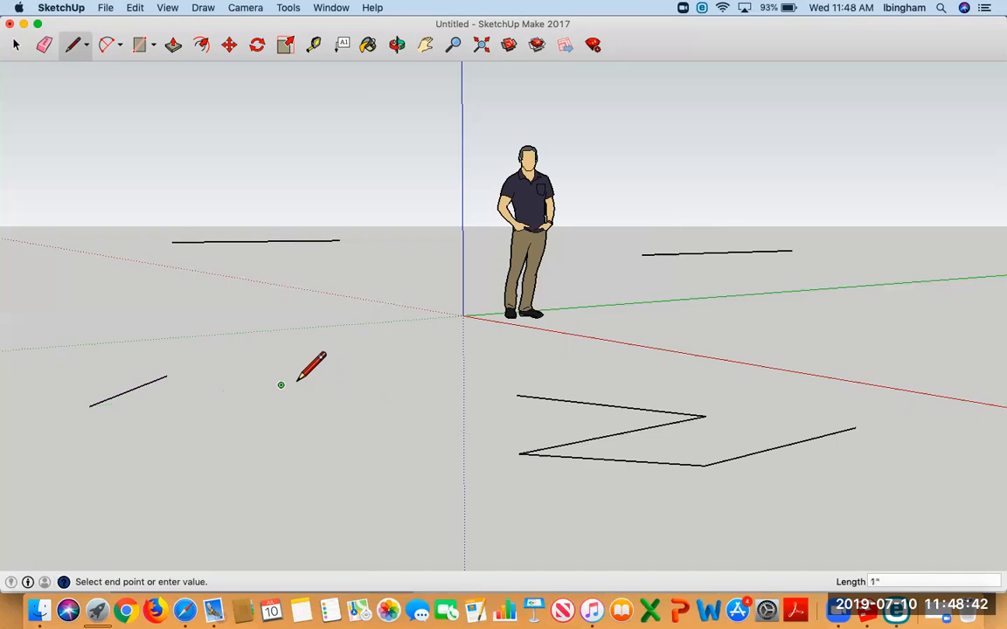
# - Inspect the 1" line on the ground up close, then return to the full scene
pyautogui.click(17, 45)
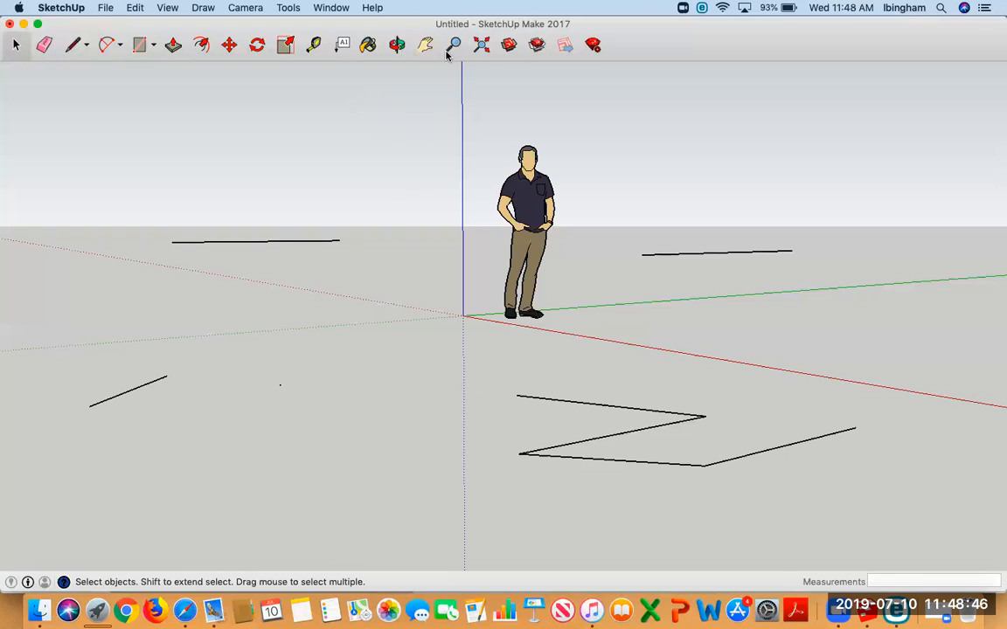
pyautogui.scroll(4, 216, 433)
pyautogui.scroll(2, 216, 434)
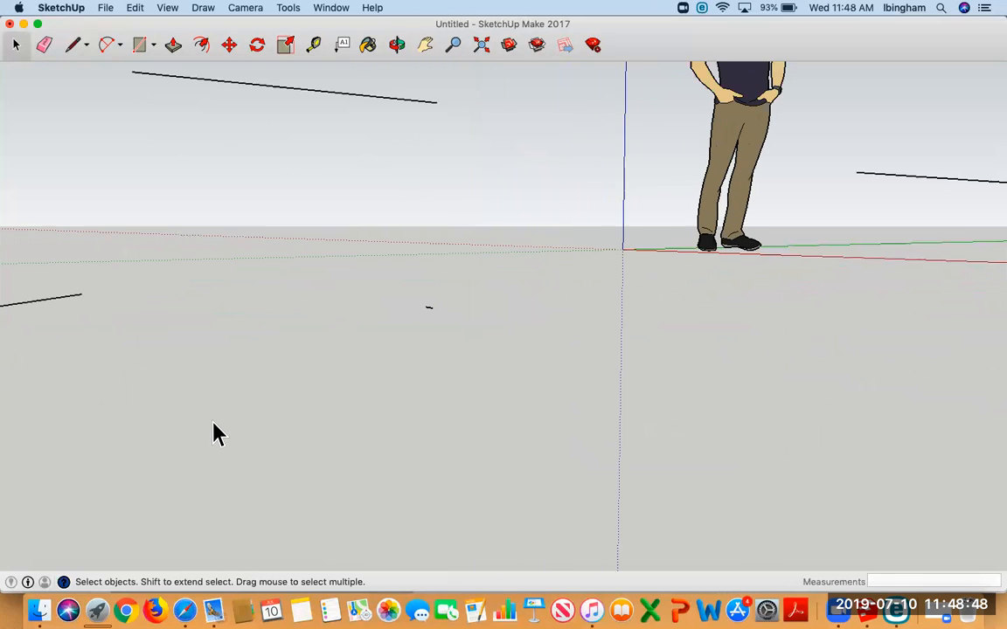
pyautogui.scroll(-4, 216, 434)
pyautogui.scroll(-3, 216, 433)
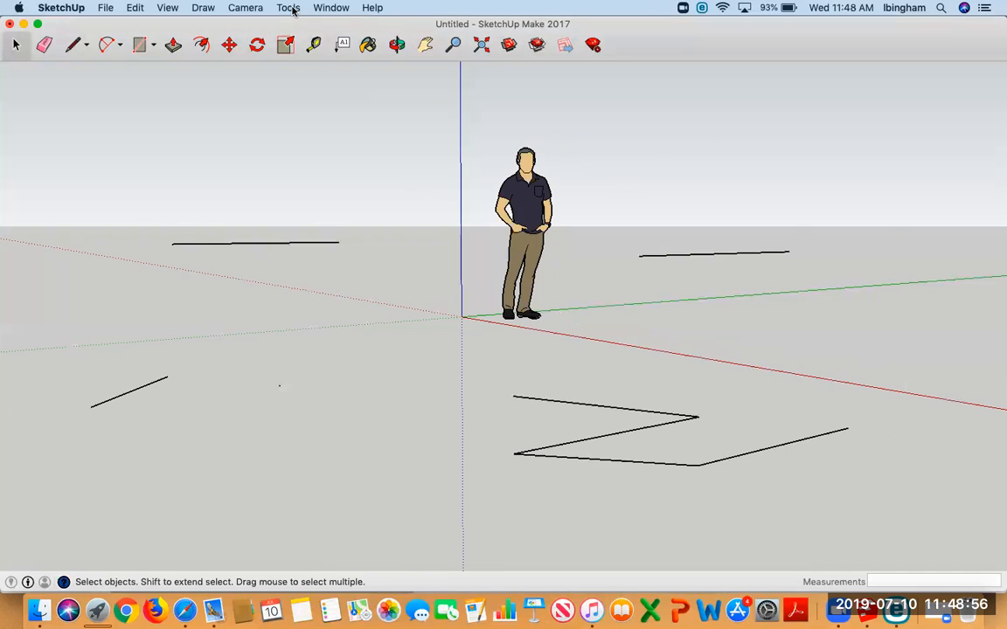
# - Draw freehand ground rectangles about 3' 6" by 4' 6" between the solid red and green axes, and about 1' 3" by 1' 7" at the 1" line
pyautogui.click(147, 48)
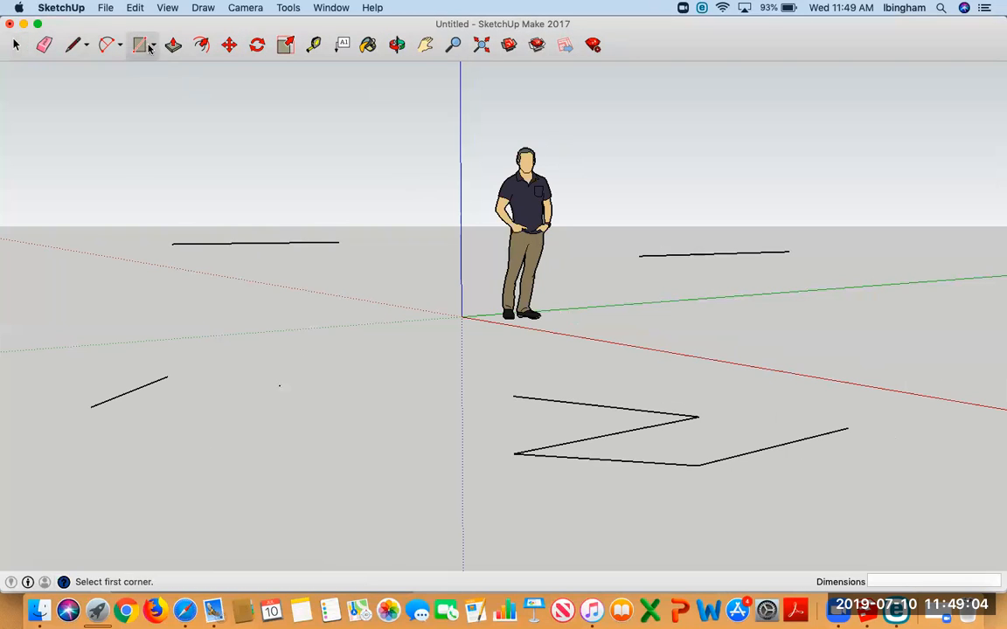
pyautogui.click(153, 48)
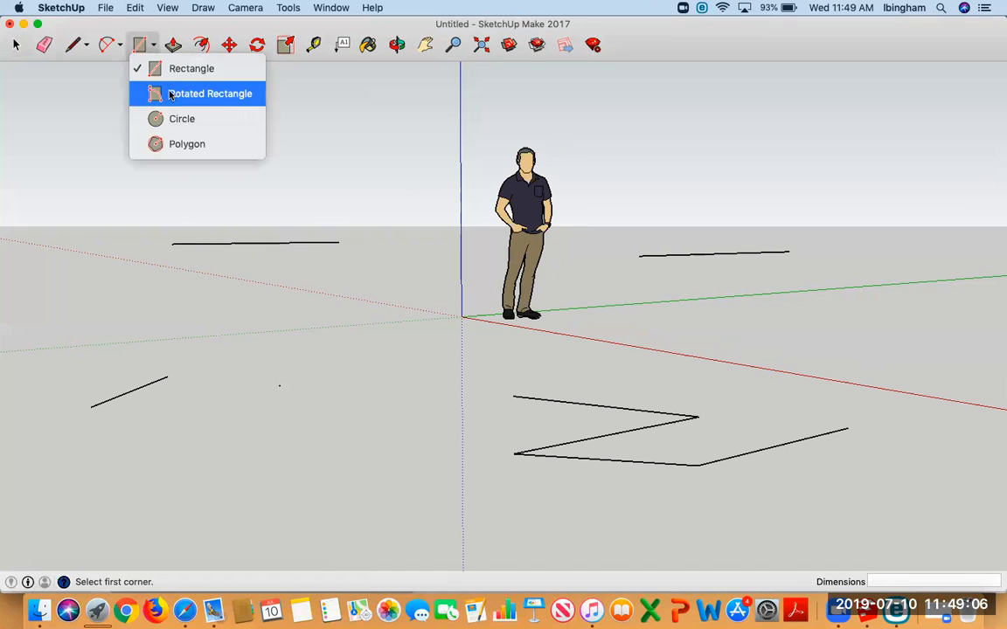
pyautogui.click(182, 75)
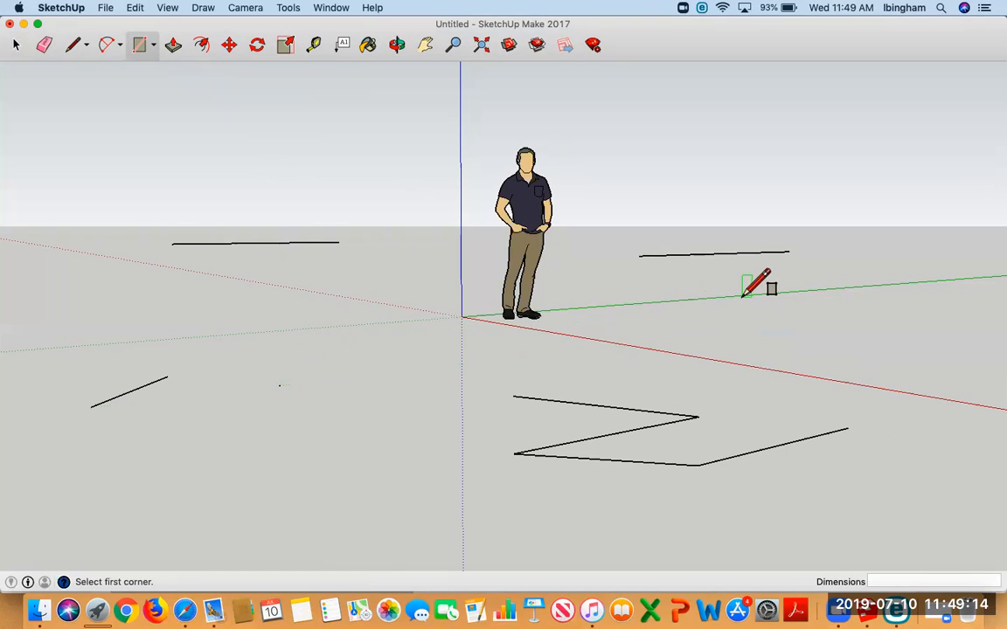
pyautogui.click(719, 335)
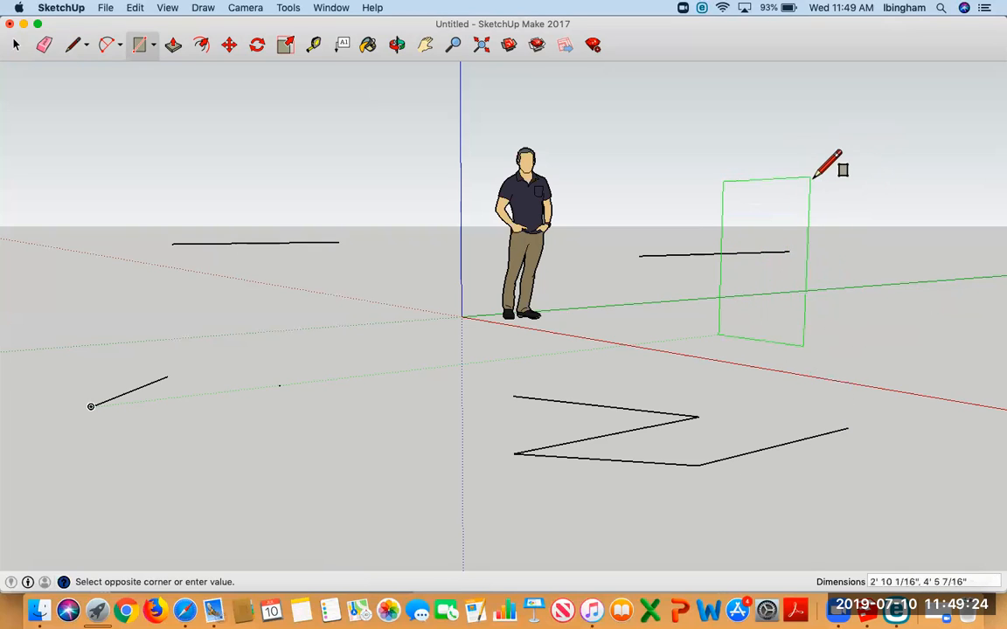
pyautogui.click(914, 337)
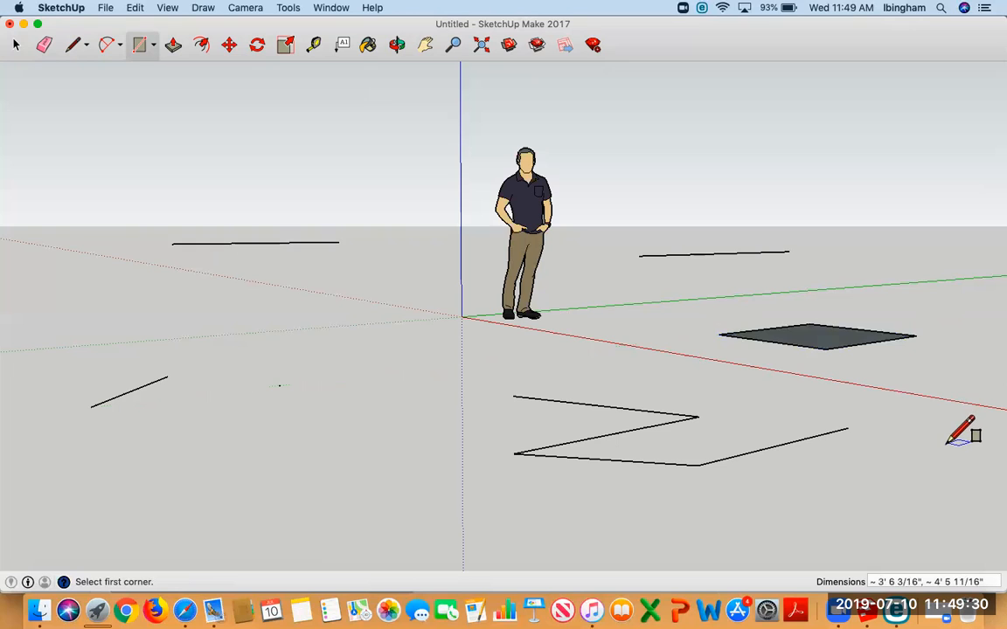
pyautogui.click(91, 407)
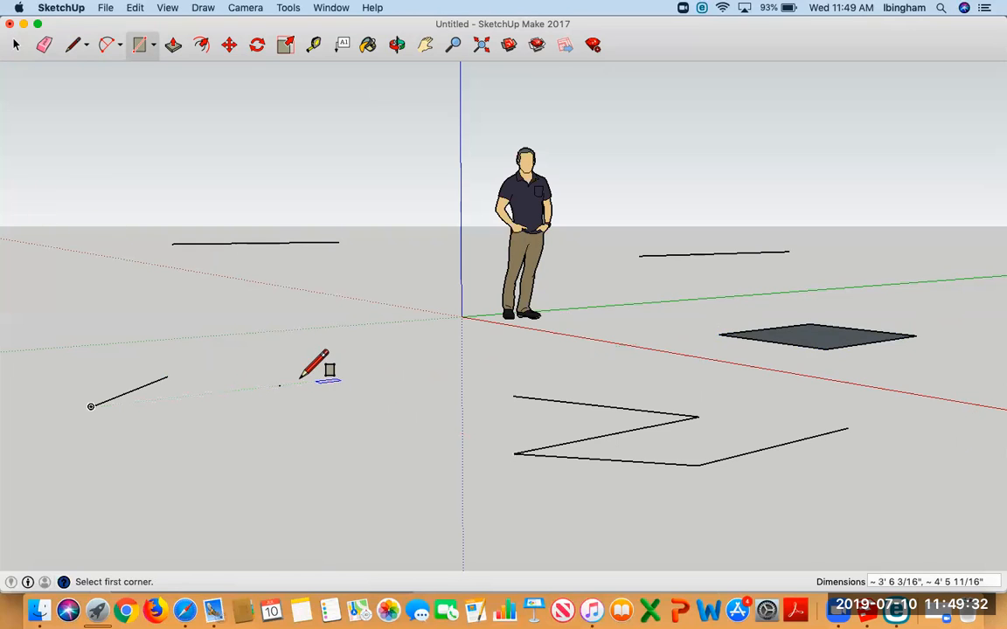
pyautogui.click(378, 392)
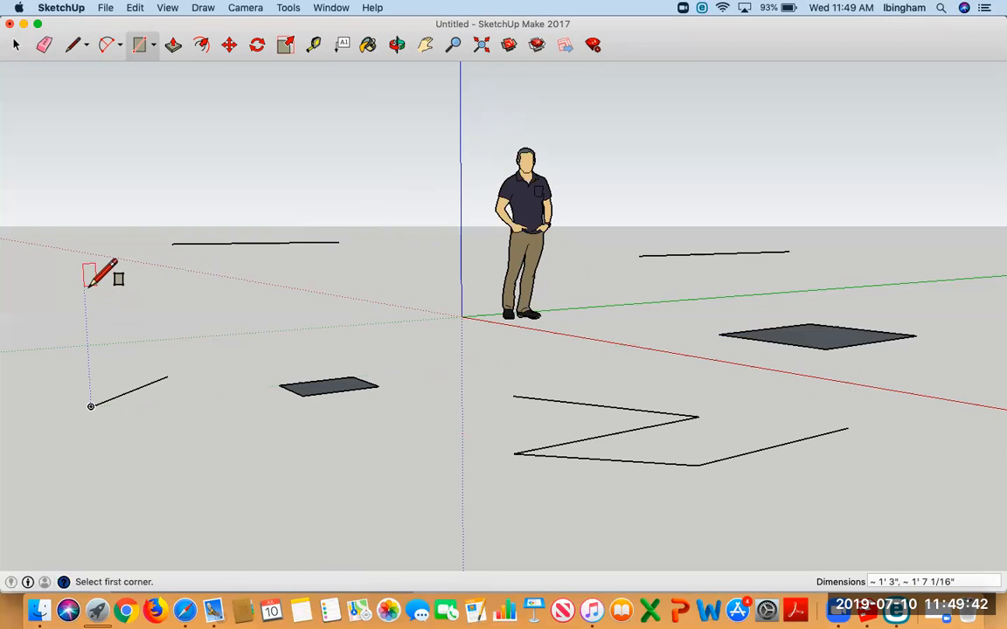
# - Draw a 10' by 10' rectangle on the ground, starting between the dotted red and dotted green axes
pyautogui.click(124, 295)
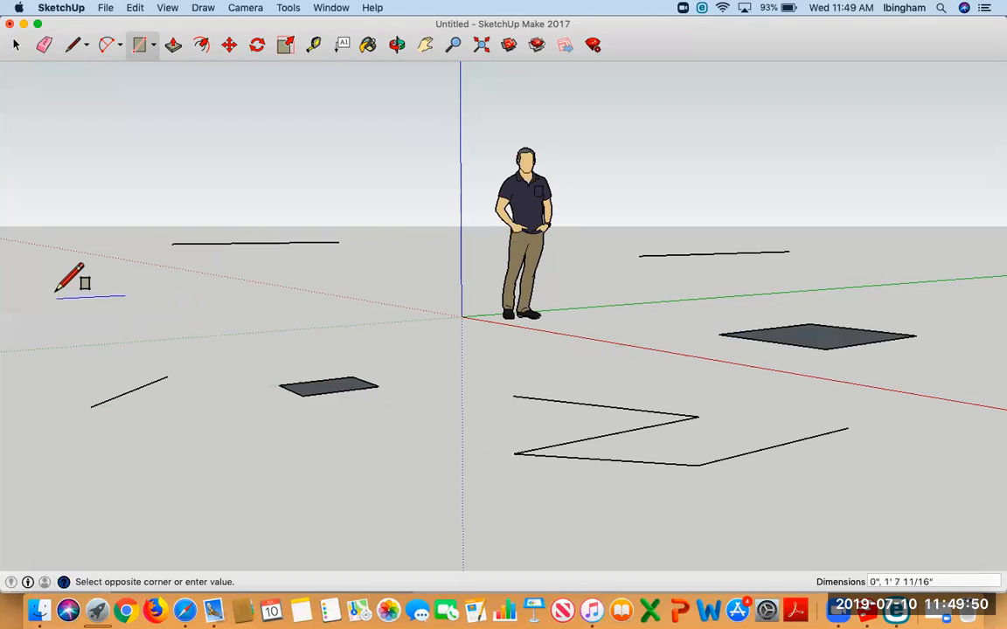
pyautogui.write('1')
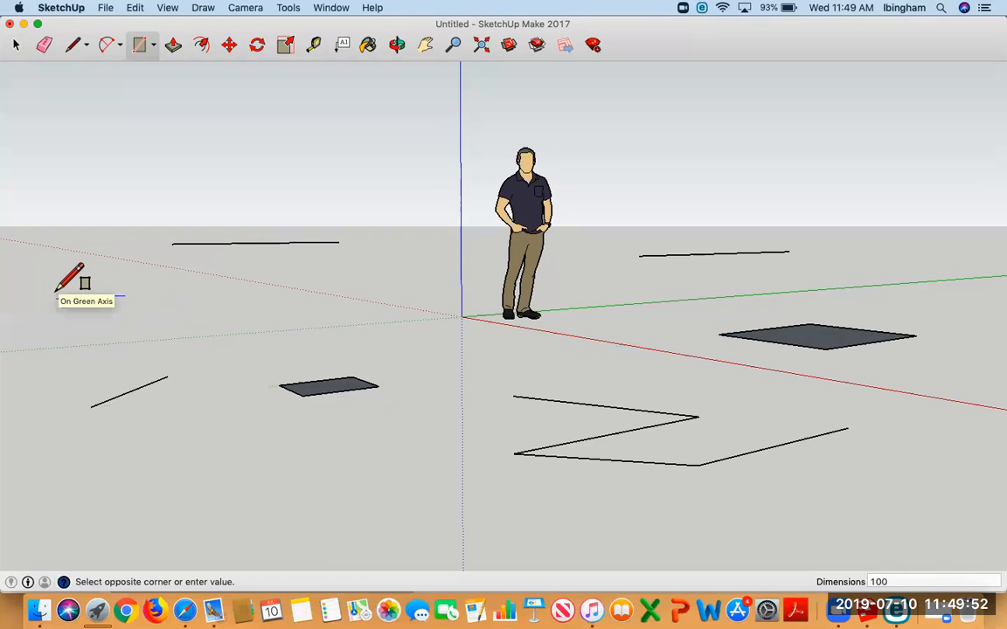
pyautogui.write("0',")
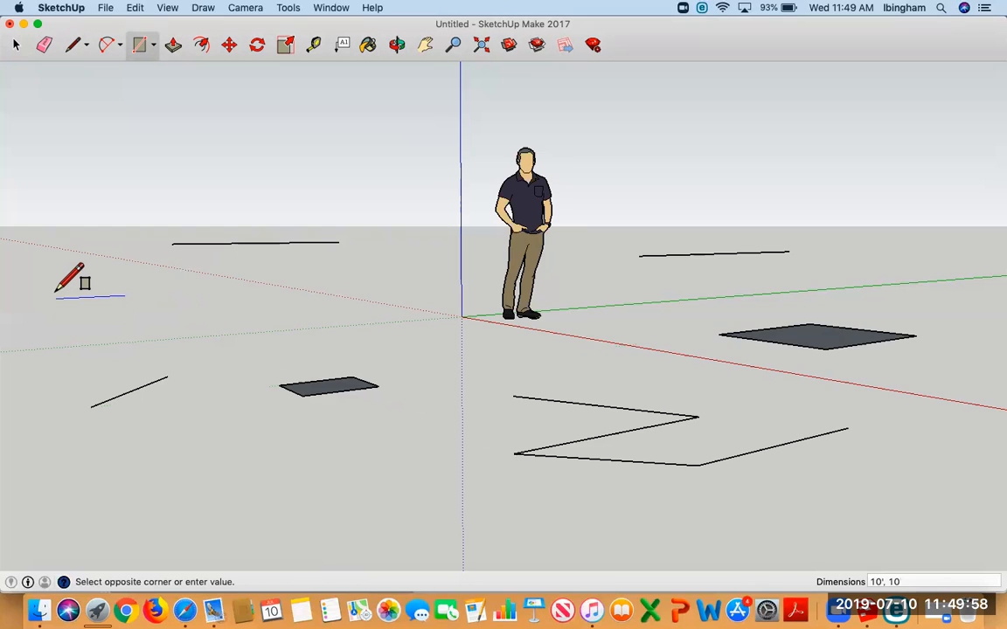
pyautogui.write(" 10'")
pyautogui.press('Return')
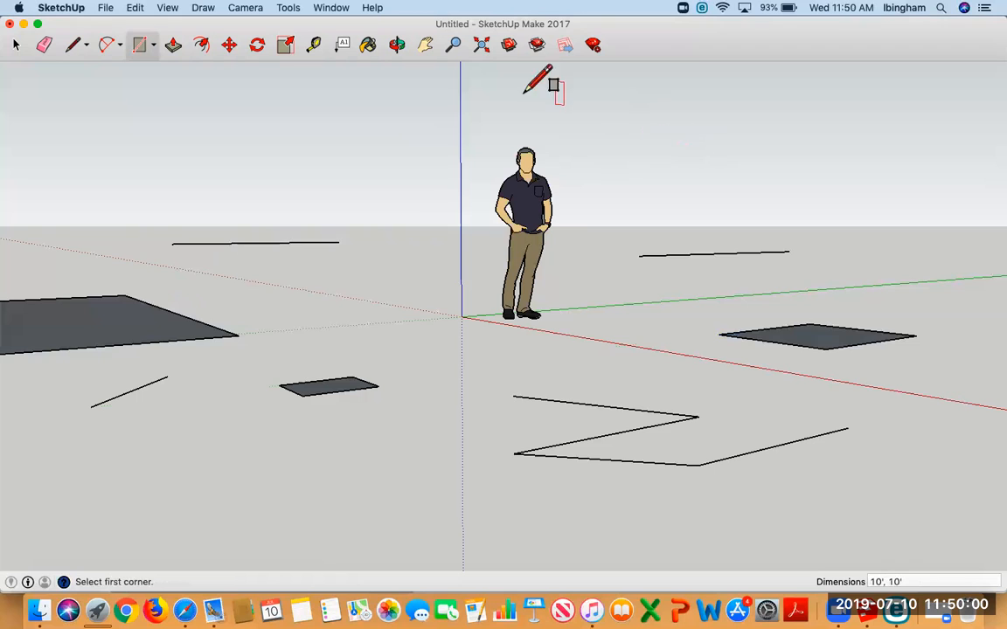
# - Draw a 50' by 40' rectangle on the ground in front of the zigzag line
pyautogui.scroll(-3, 406, 239)
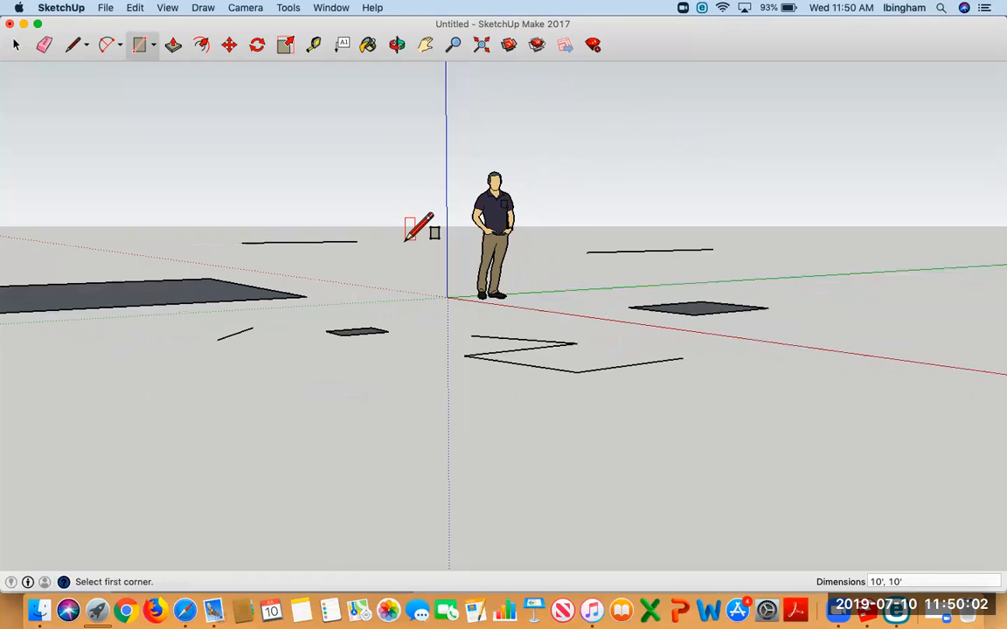
pyautogui.scroll(-3, 348, 240)
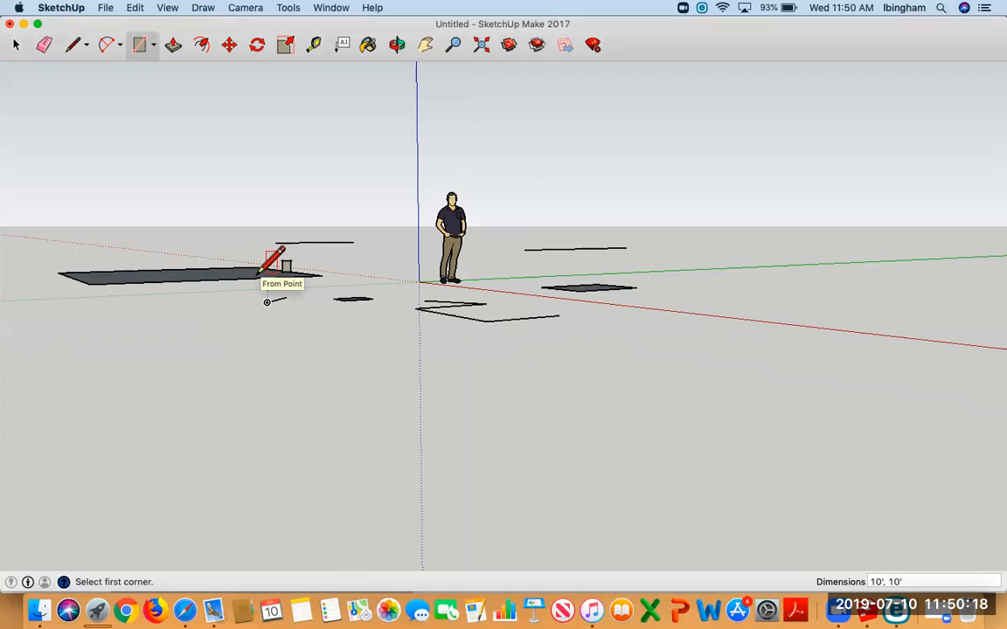
pyautogui.click(632, 361)
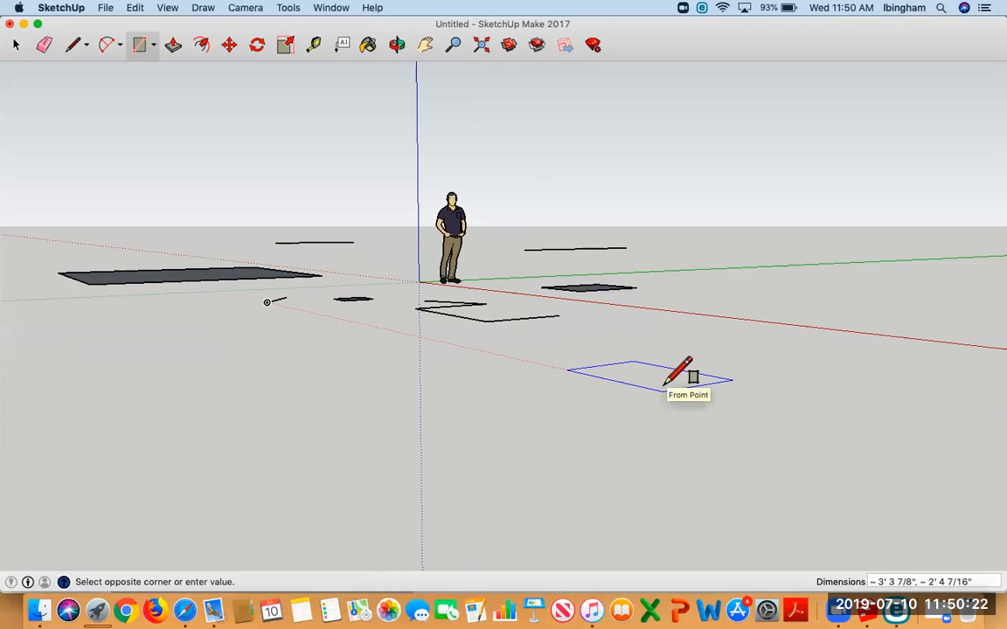
pyautogui.write("50', 40")
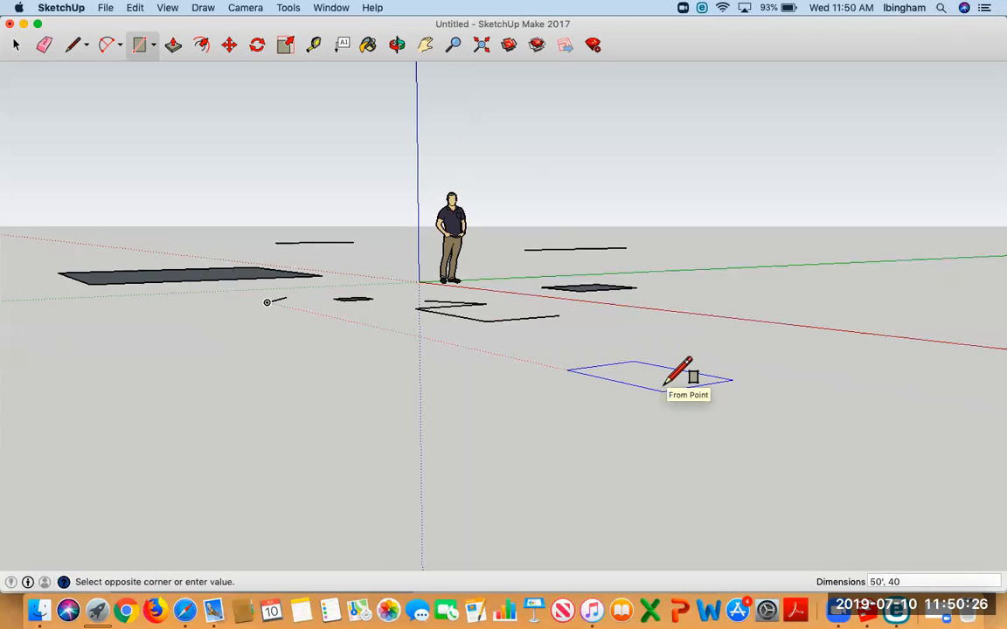
pyautogui.press('Return')
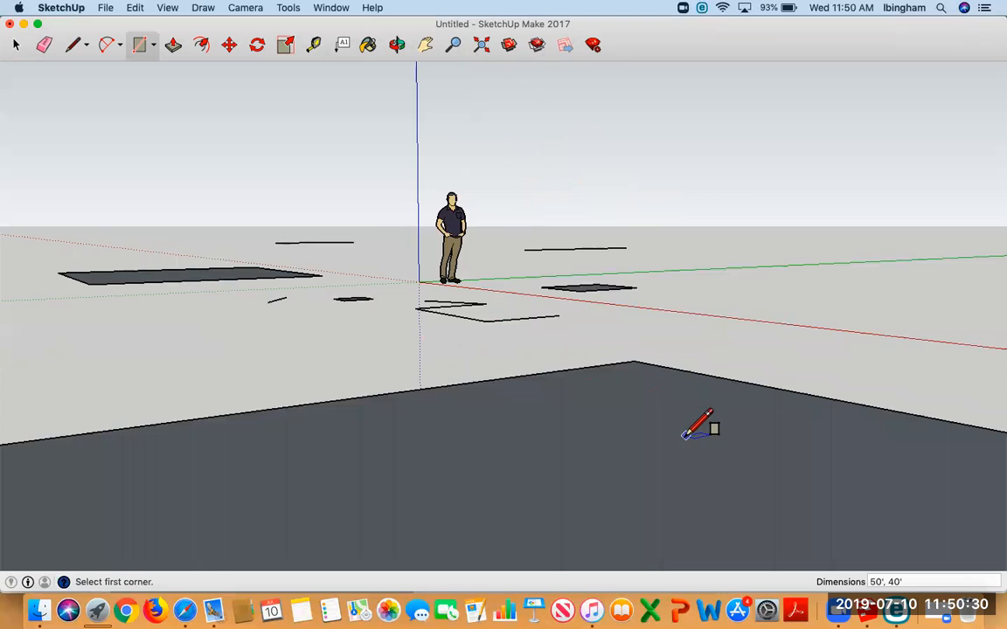
# - Examine the drawn lines and rectangles by zooming, panning and orbiting around the scene
pyautogui.scroll(2, 685, 436)
pyautogui.scroll(-5, 685, 436)
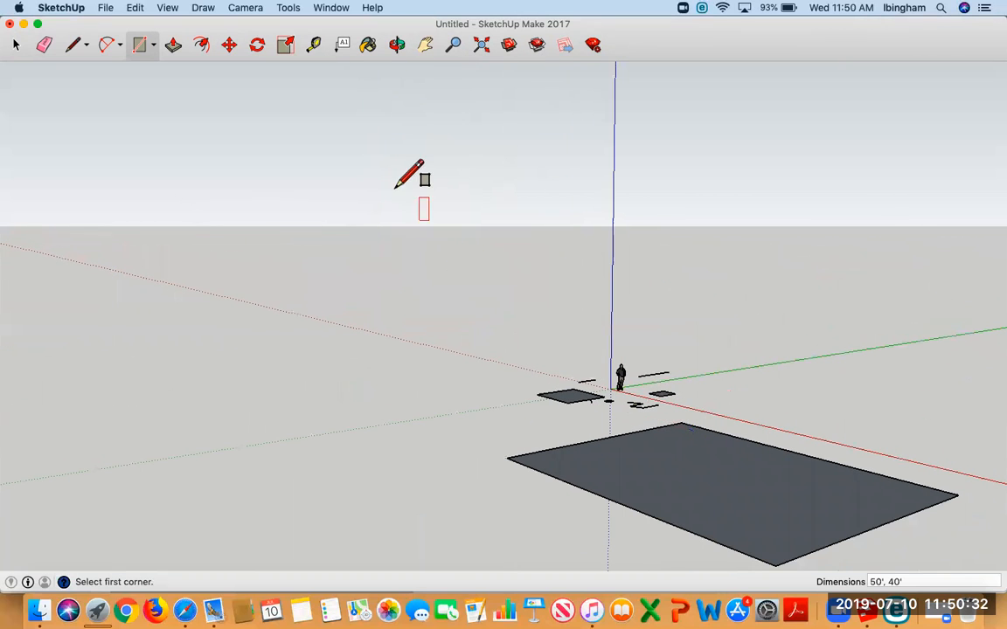
pyautogui.click(425, 44)
pyautogui.moveTo(699, 303); pyautogui.dragTo(539, 161)
pyautogui.click(397, 43)
pyautogui.moveTo(658, 248); pyautogui.dragTo(612, 256)
pyautogui.scroll(5, 517, 304)
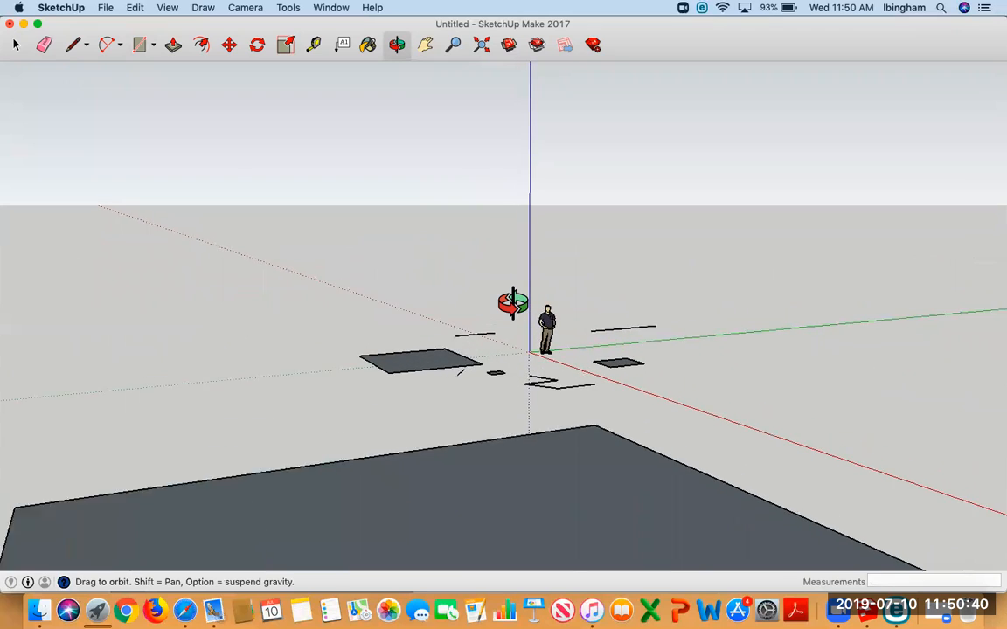
pyautogui.scroll(-4, 583, 325)
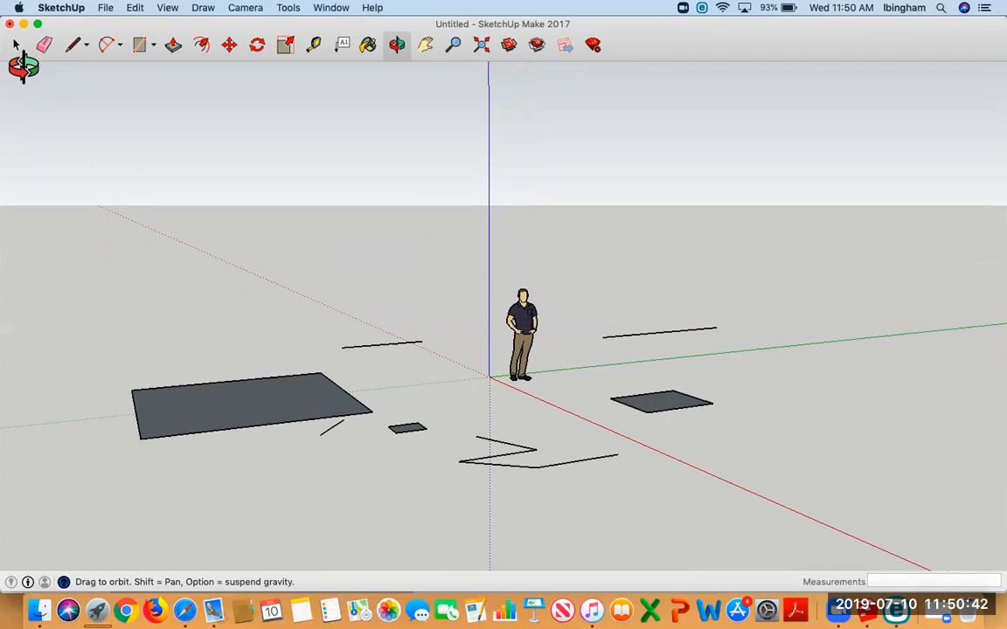
# - Delete the standing figure beside the origin and undo the deletion
pyautogui.click(18, 45)
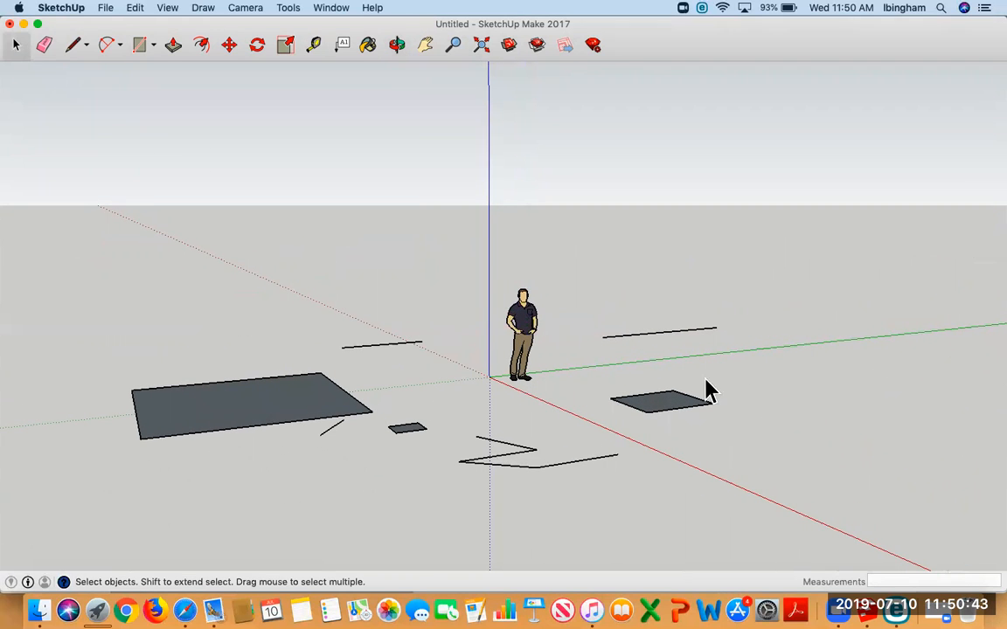
pyautogui.click(523, 337)
pyautogui.press('Delete')
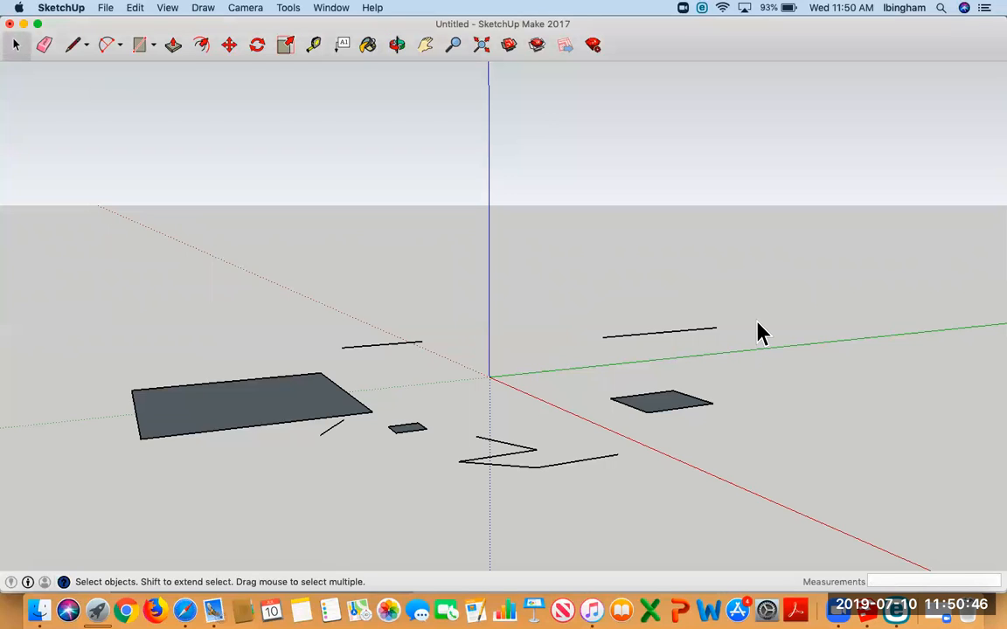
pyautogui.press('super+z')
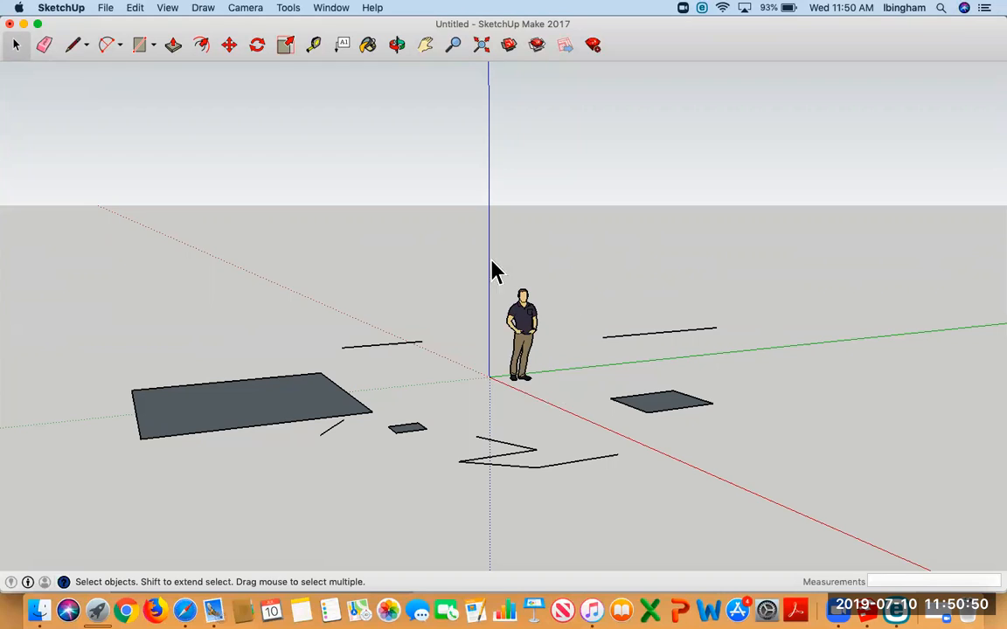
# - Remove the standing human figure from the scene
pyautogui.moveTo(623, 401); pyautogui.dragTo(566, 405)
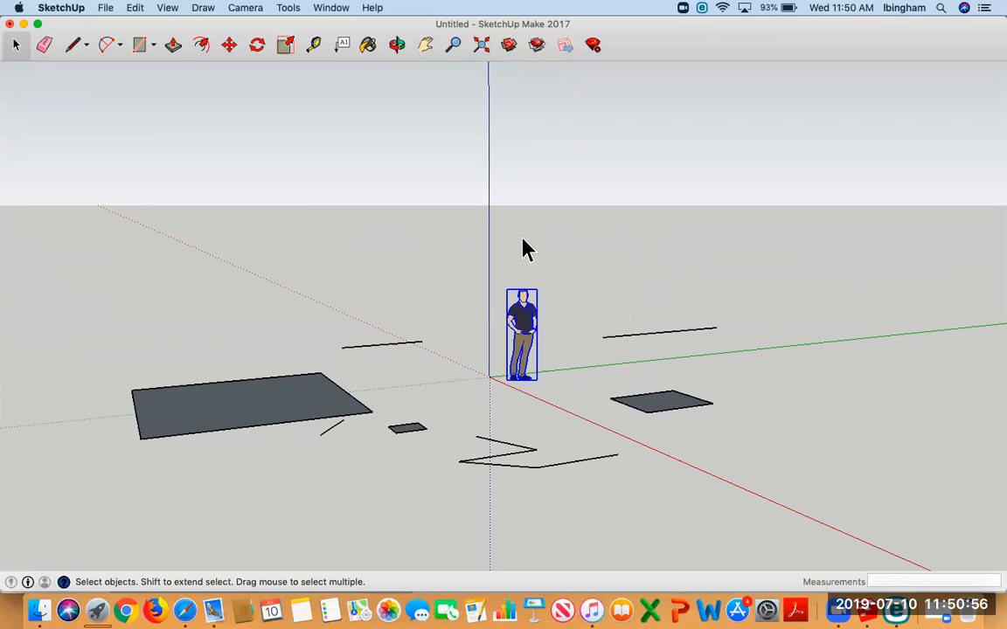
pyautogui.press('Delete')
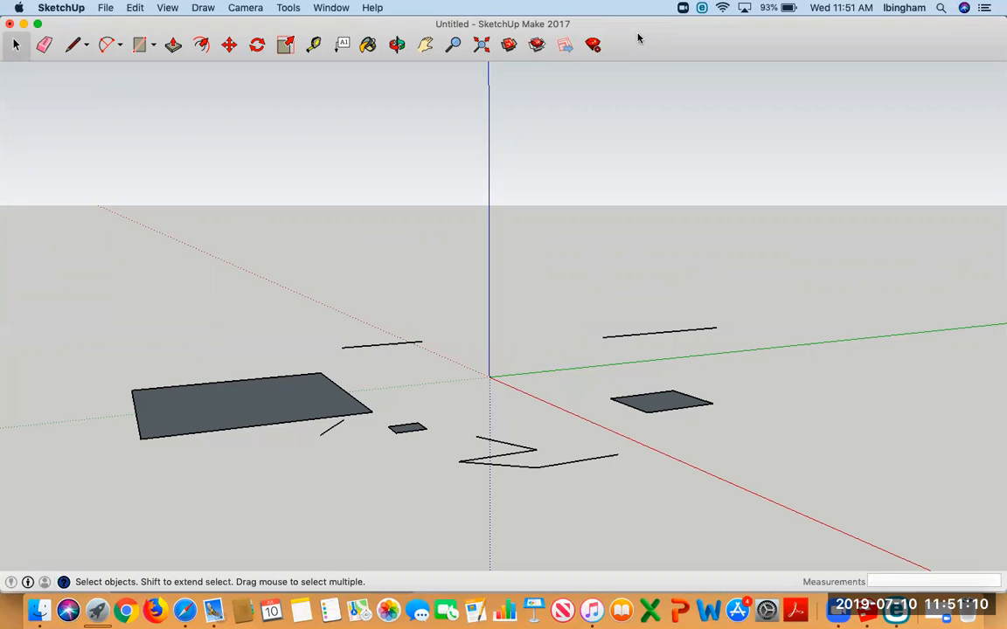
# - Save the model as Tutorial in the Documents folder, using the SketchUp Models (*.skp) type
pyautogui.click(103, 9)
pyautogui.click(110, 87)
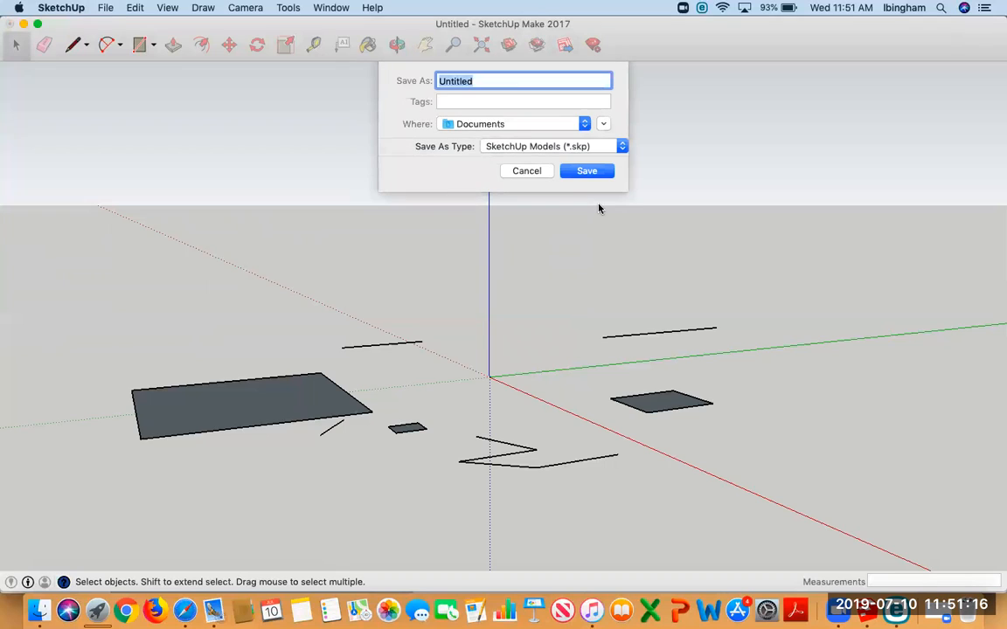
pyautogui.write('Tutorial')
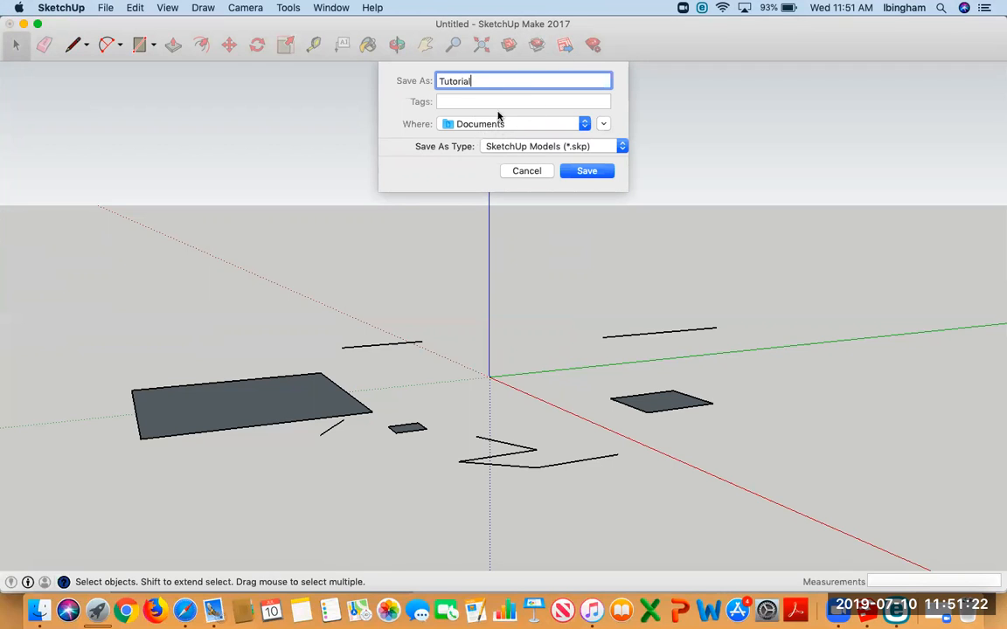
pyautogui.click(581, 174)
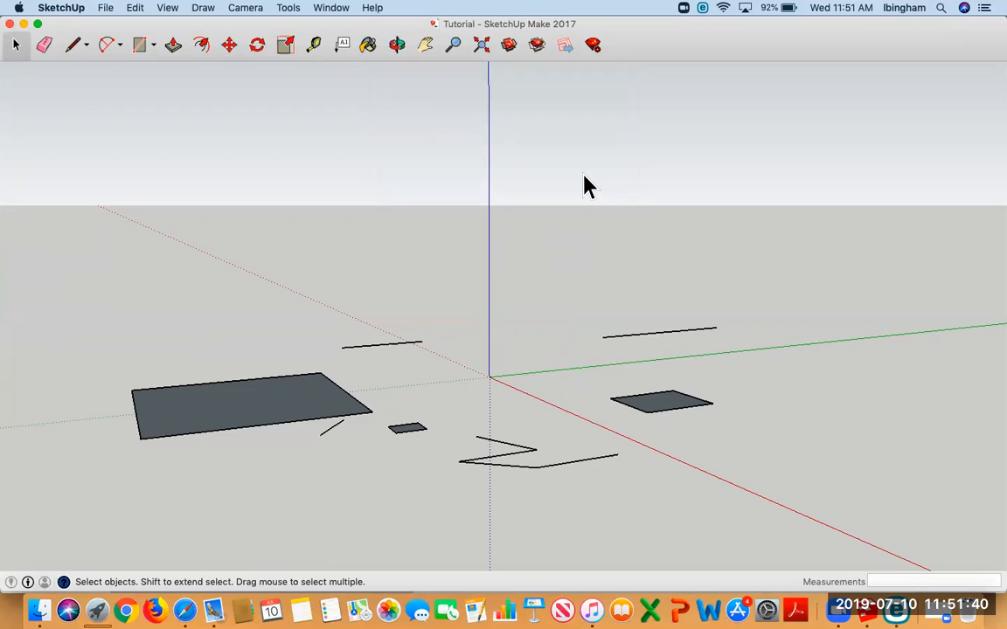
# - Switch to Safari and open the Google Drive shared folder linked in the Lines and Rectangles - SketchUp Assignment post
pyautogui.click(185, 612)
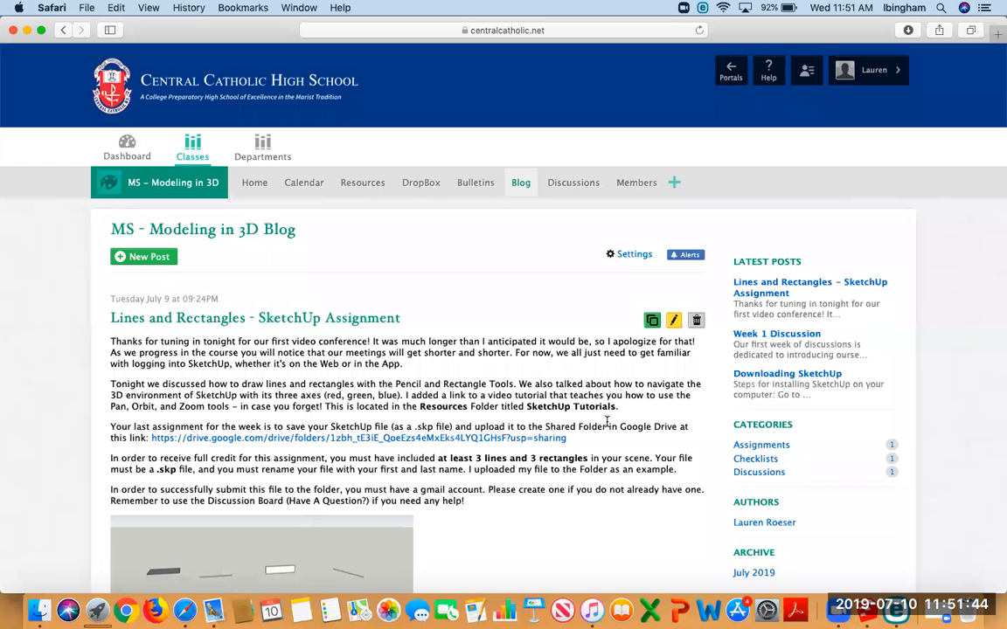
pyautogui.scroll(-4, 376, 300)
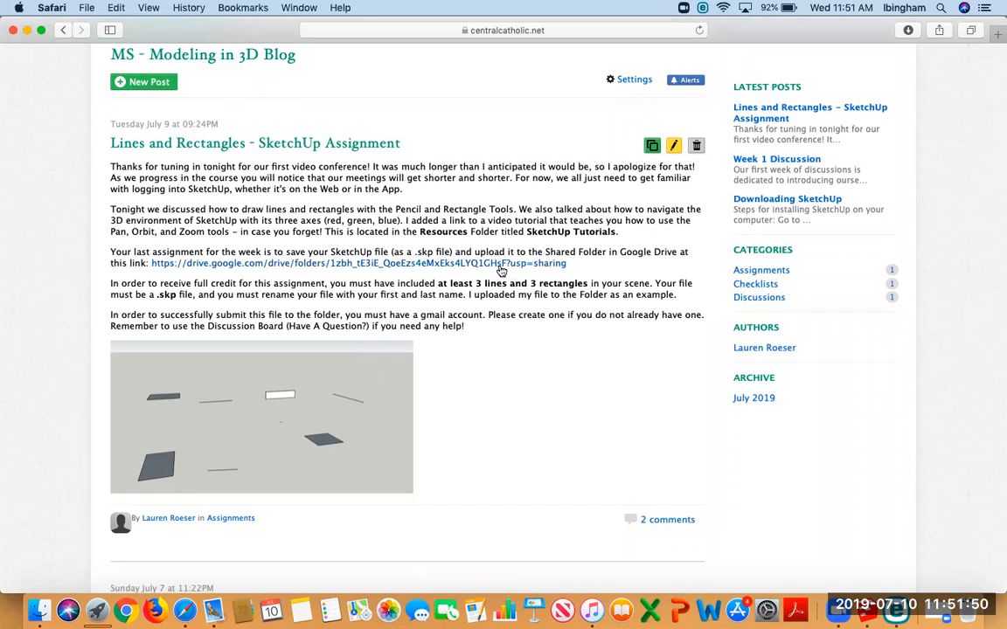
pyautogui.click(412, 268)
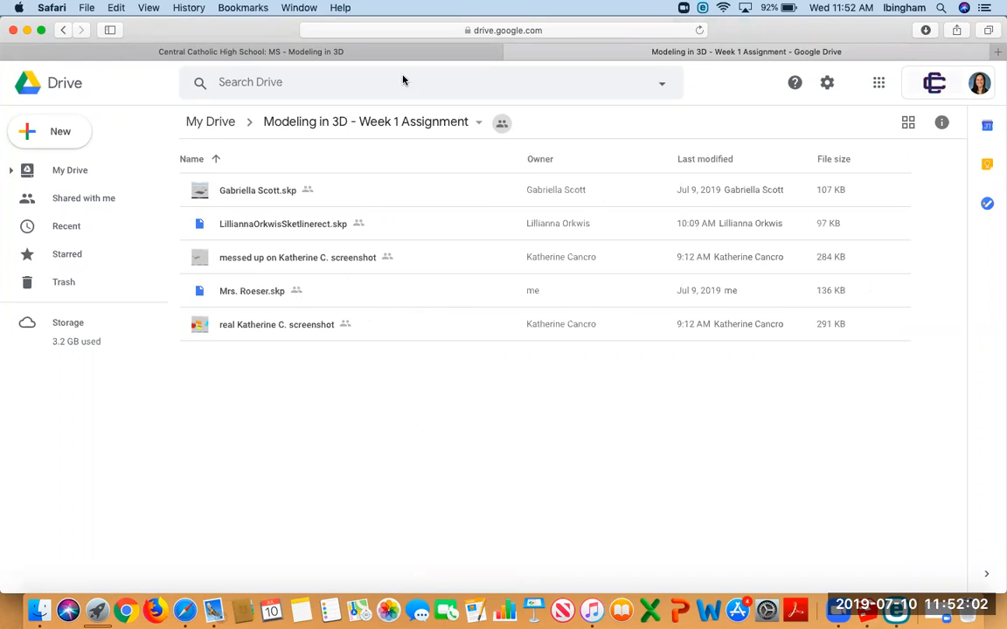
# - Upload the Tutorial SketchUp file from this Mac to the Modeling in 3D - Week 1 Assignment folder, finding it by name
pyautogui.click(43, 131)
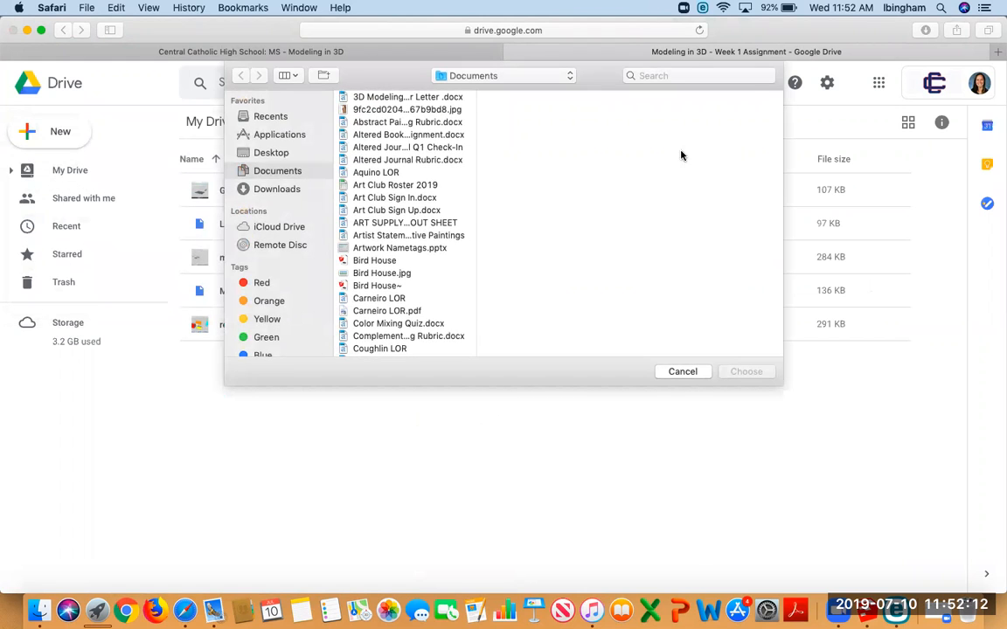
pyautogui.click(695, 76)
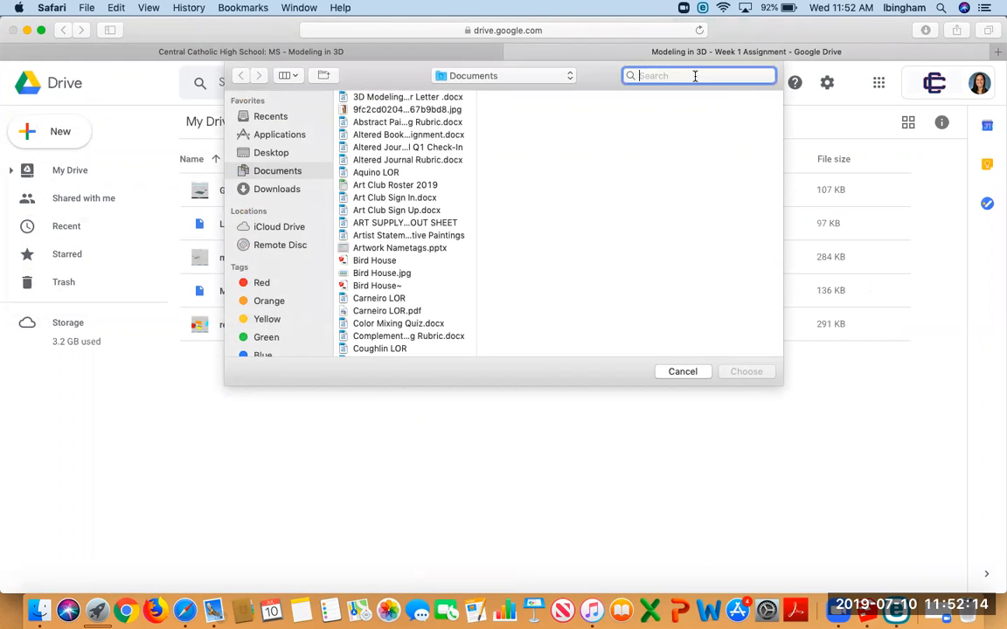
pyautogui.write('Tutorial')
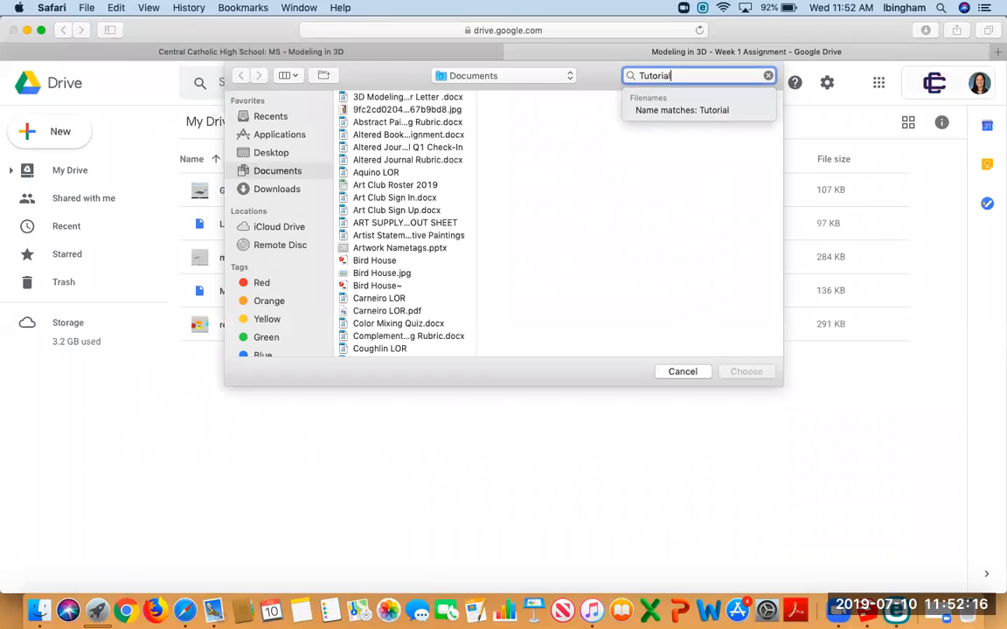
pyautogui.click(400, 136)
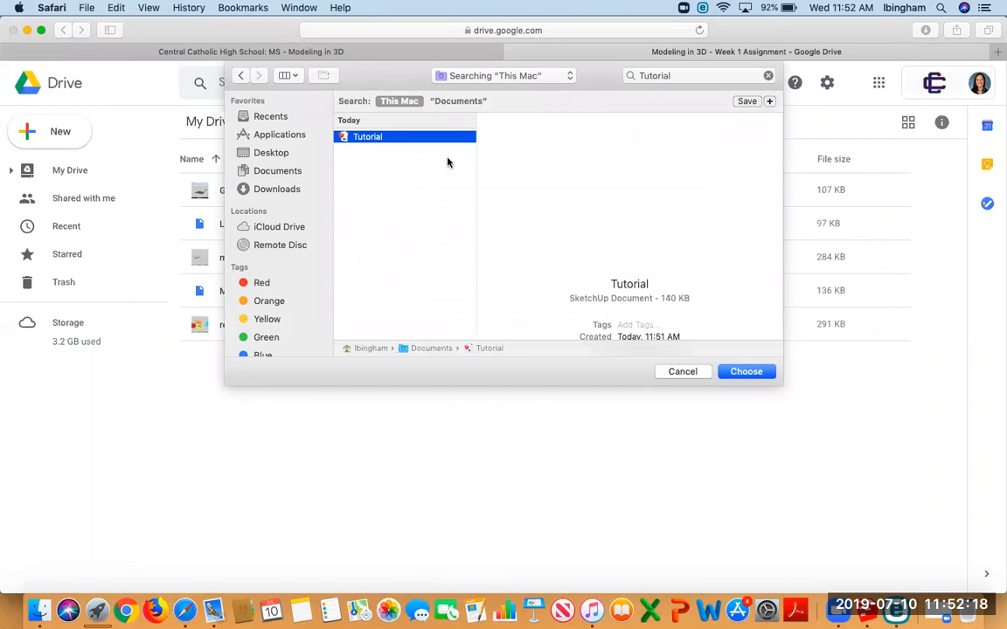
pyautogui.click(746, 373)
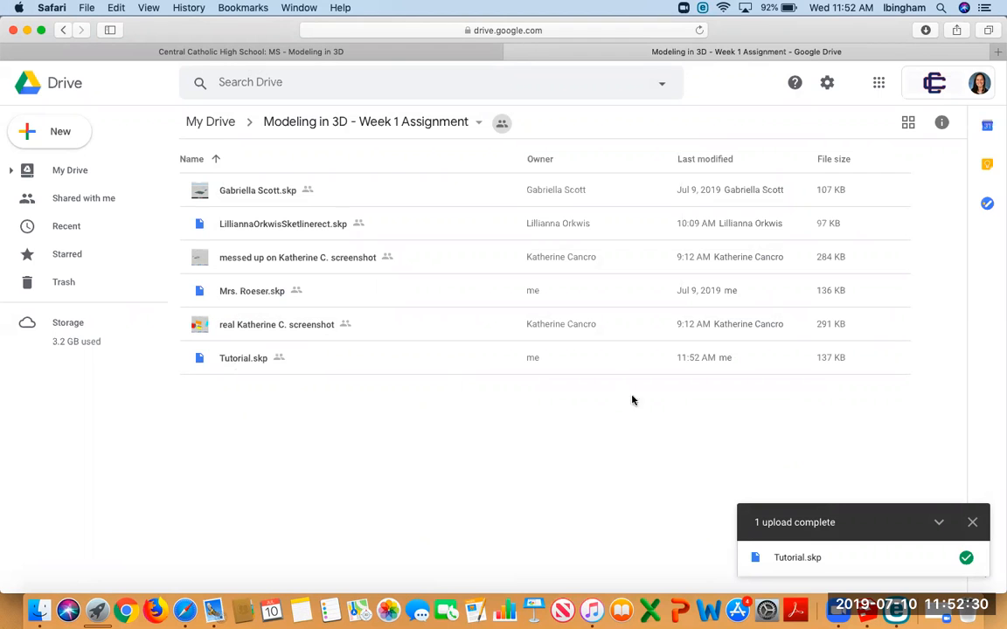
# - Rename the uploaded Tutorial.skp with the teacher's title and surname, keeping the .skp extension
pyautogui.rightClick(334, 361)
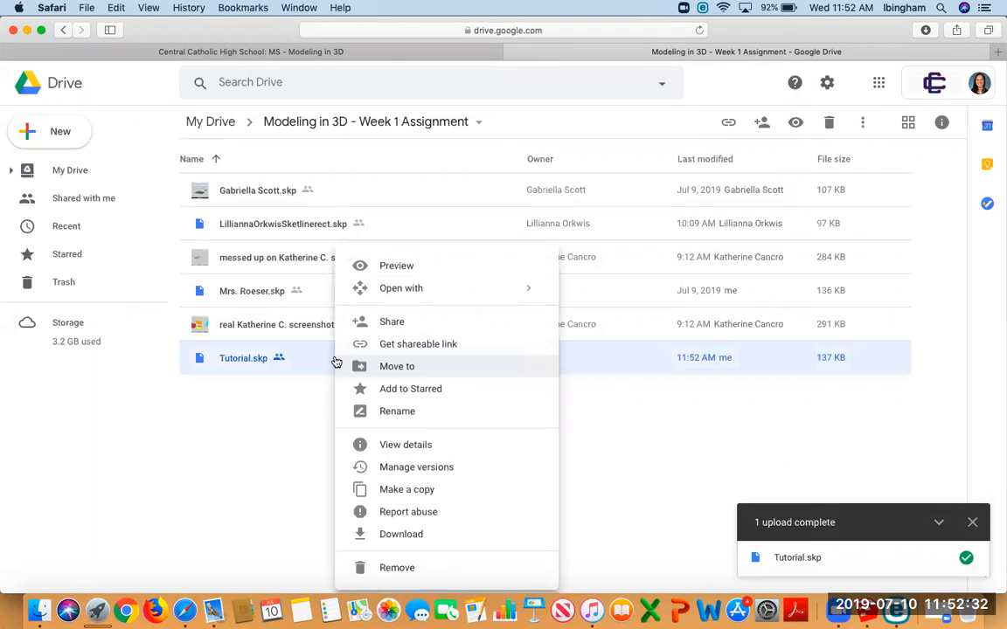
pyautogui.click(407, 411)
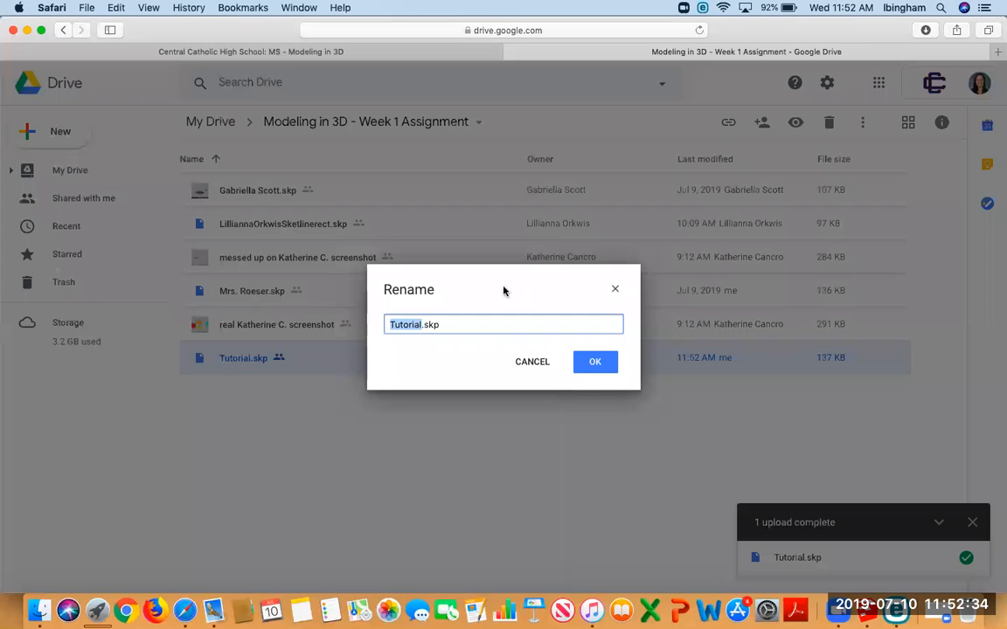
pyautogui.write('Mrs. Roeser')
pyautogui.click(594, 362)
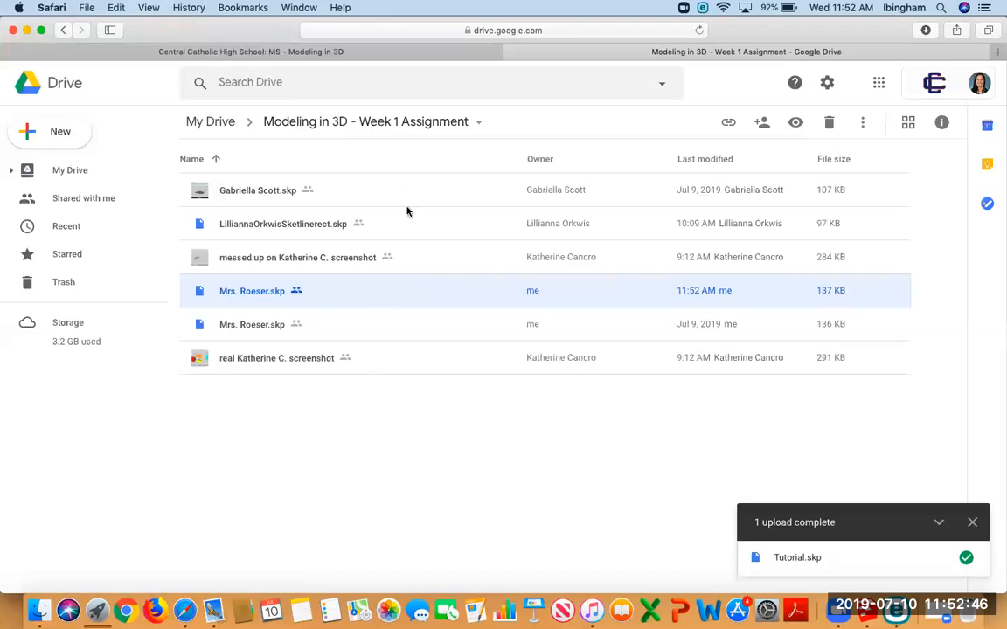
# - Preview the student screenshot listed last in the folder and the student submission listed first, closing each preview
pyautogui.doubleClick(259, 359)
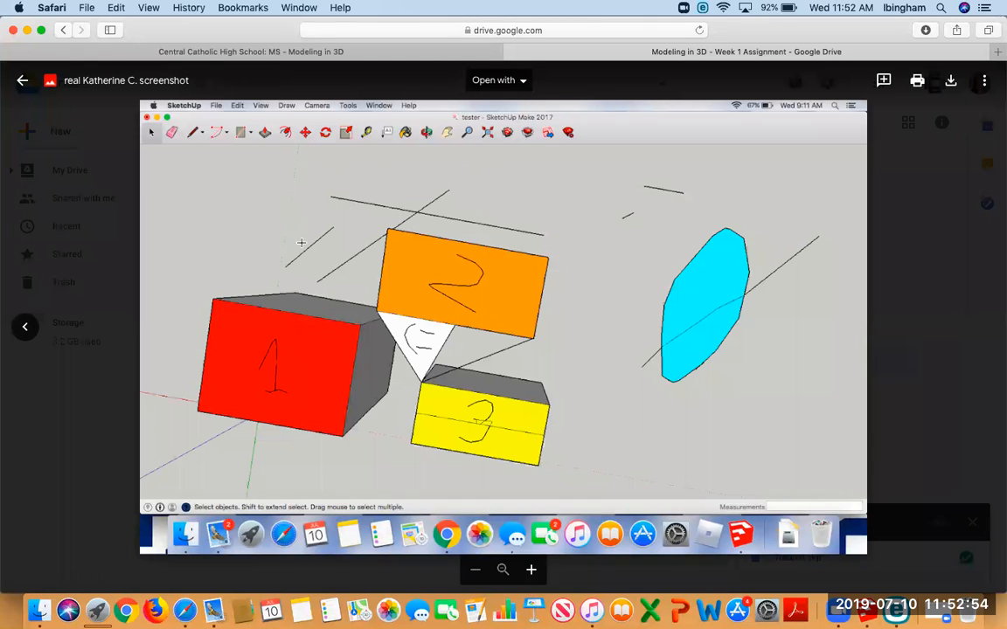
pyautogui.click(23, 80)
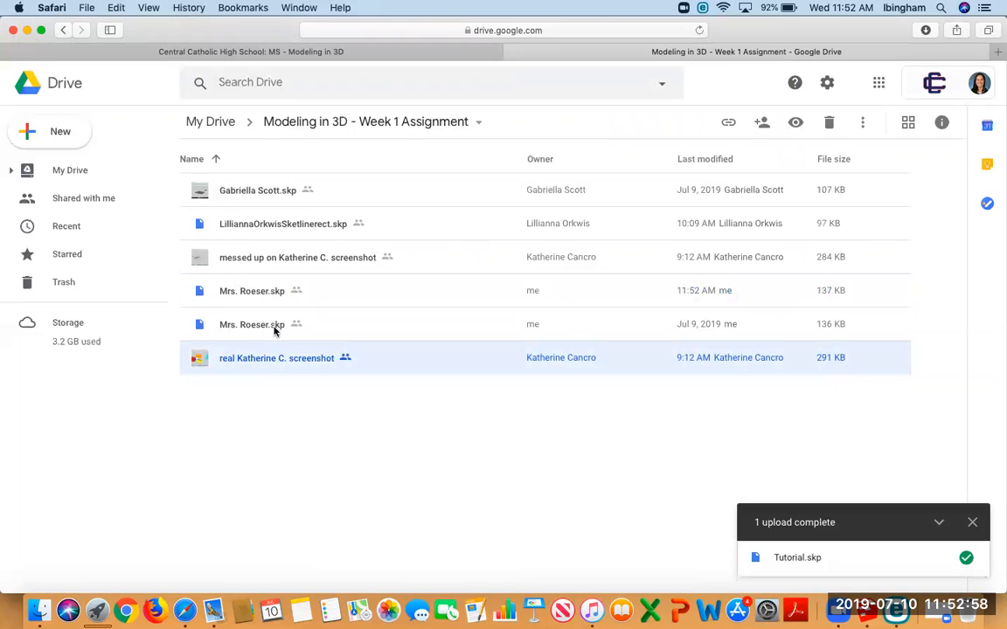
pyautogui.doubleClick(250, 192)
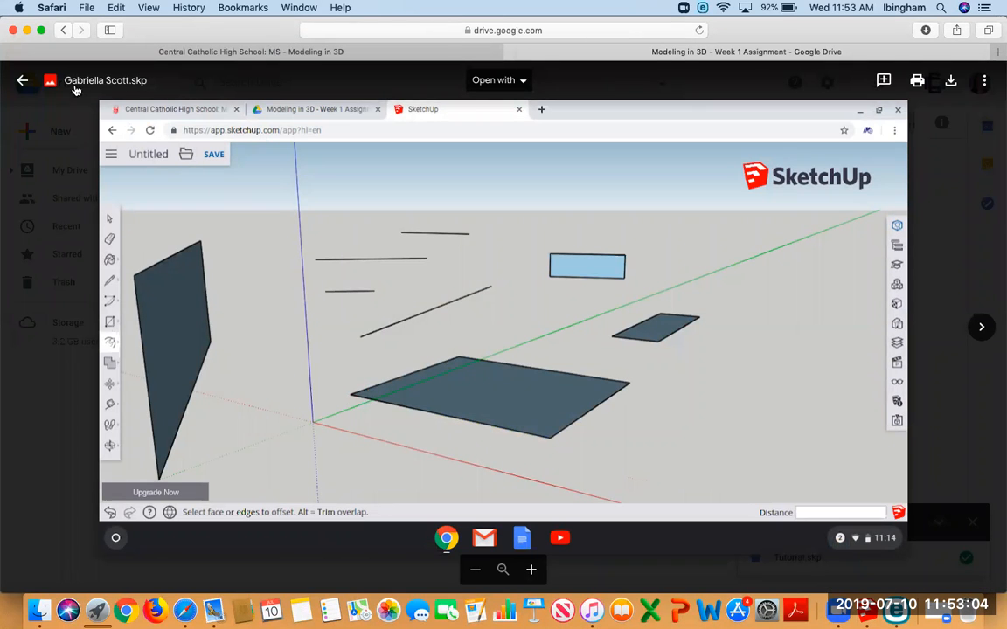
pyautogui.click(23, 80)
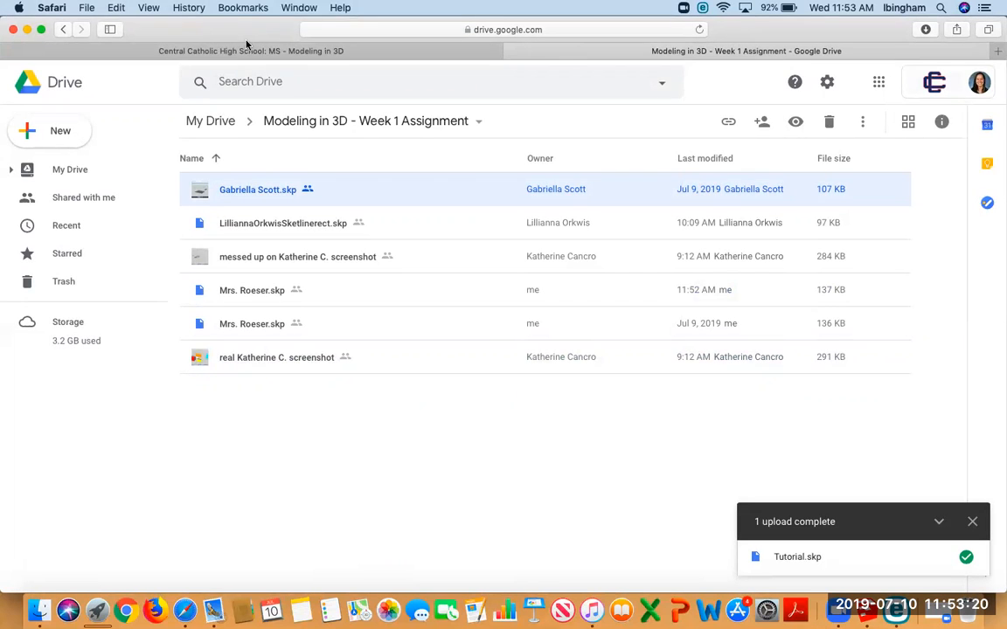
# - Return to the class site, open the Week 1 checklist from the Weekly Checklists resources, and read through to the DropBox Assignment row
pyautogui.click(467, 51)
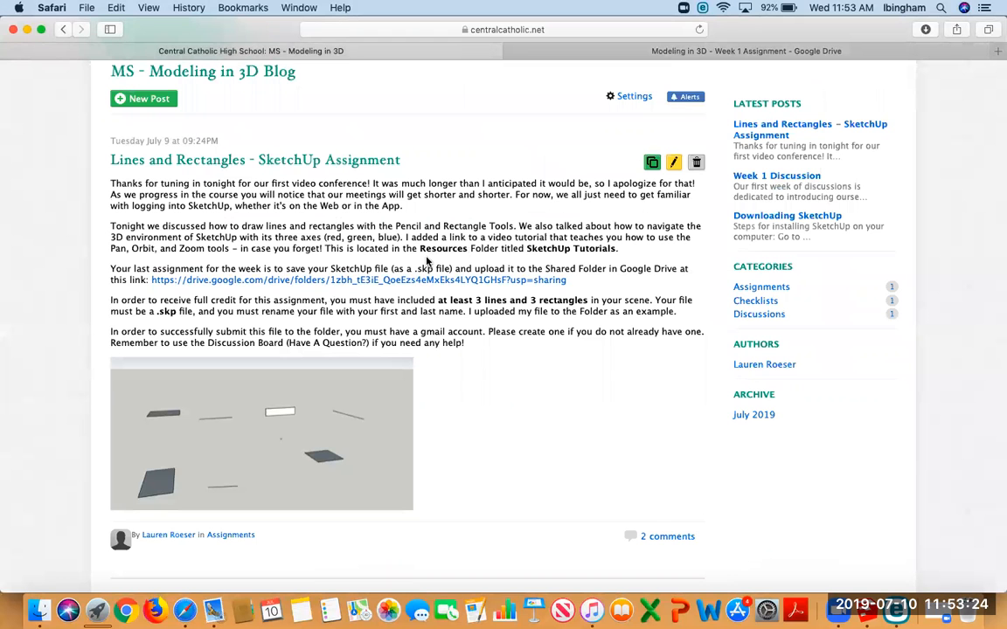
pyautogui.scroll(-3, 429, 282)
pyautogui.scroll(4, 430, 283)
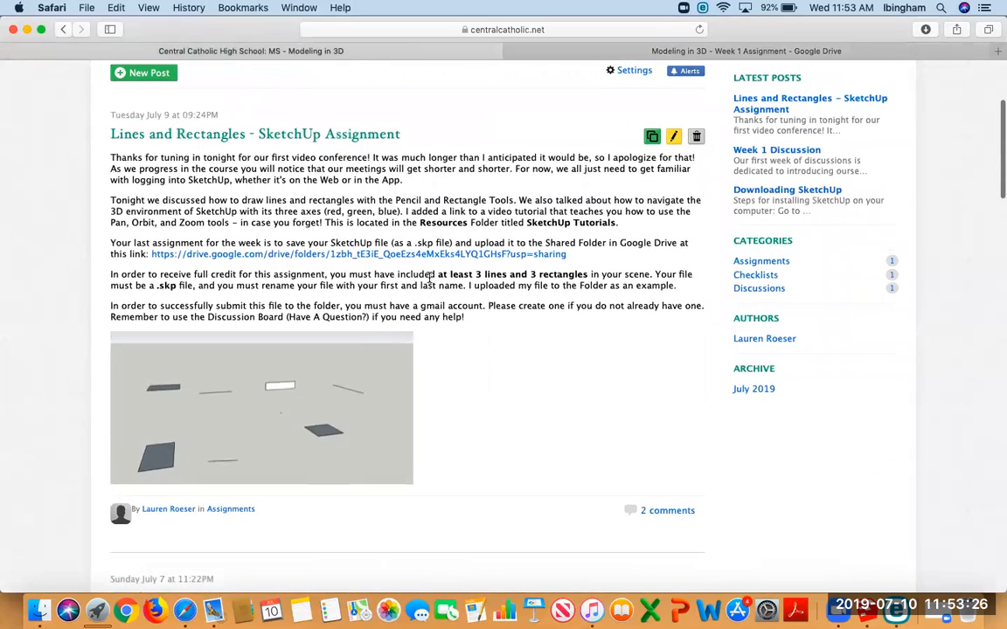
pyautogui.scroll(4, 429, 280)
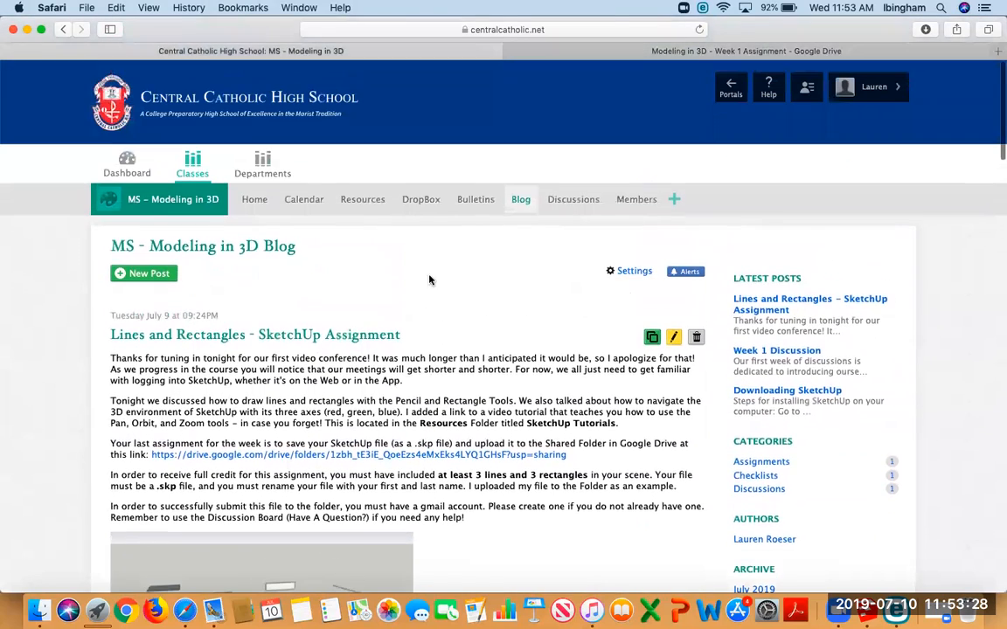
pyautogui.click(336, 192)
pyautogui.click(535, 343)
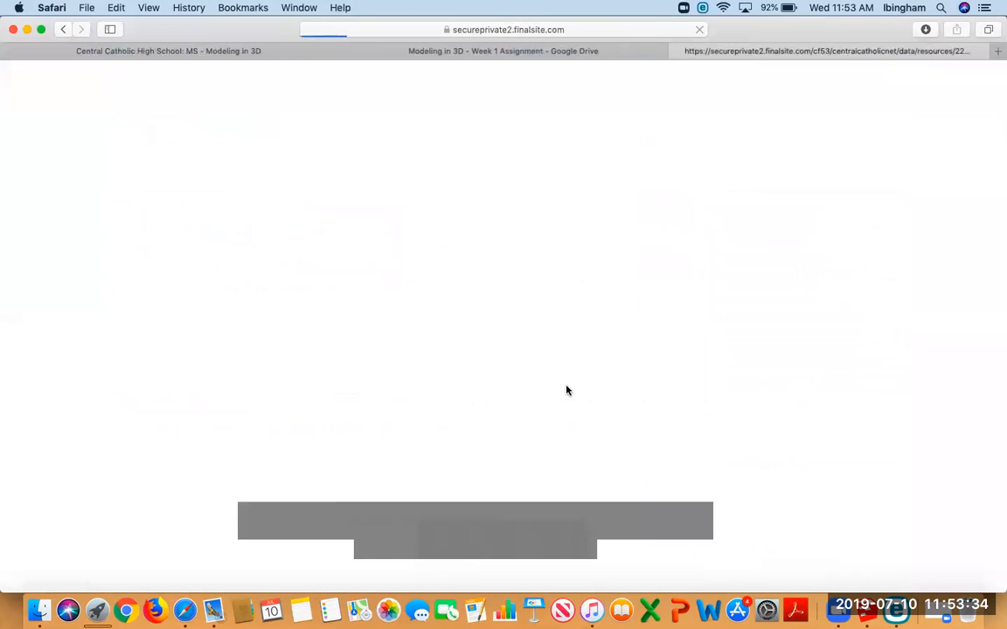
pyautogui.scroll(-5, 566, 391)
pyautogui.scroll(-7, 567, 391)
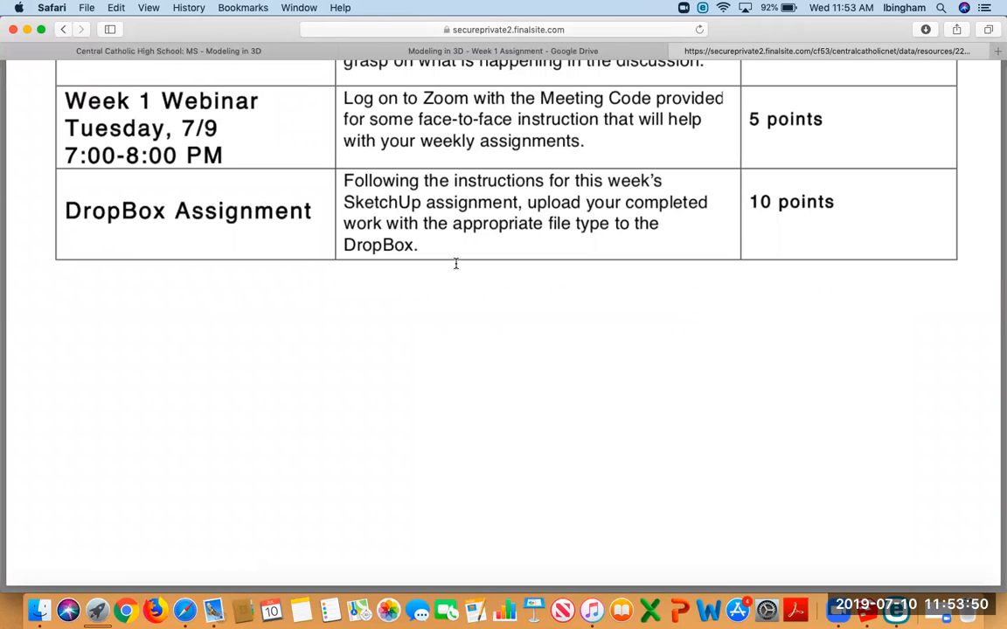
# - Go back to the class Blog and review the Lines and Rectangles - SketchUp Assignment post's instructions
pyautogui.click(469, 51)
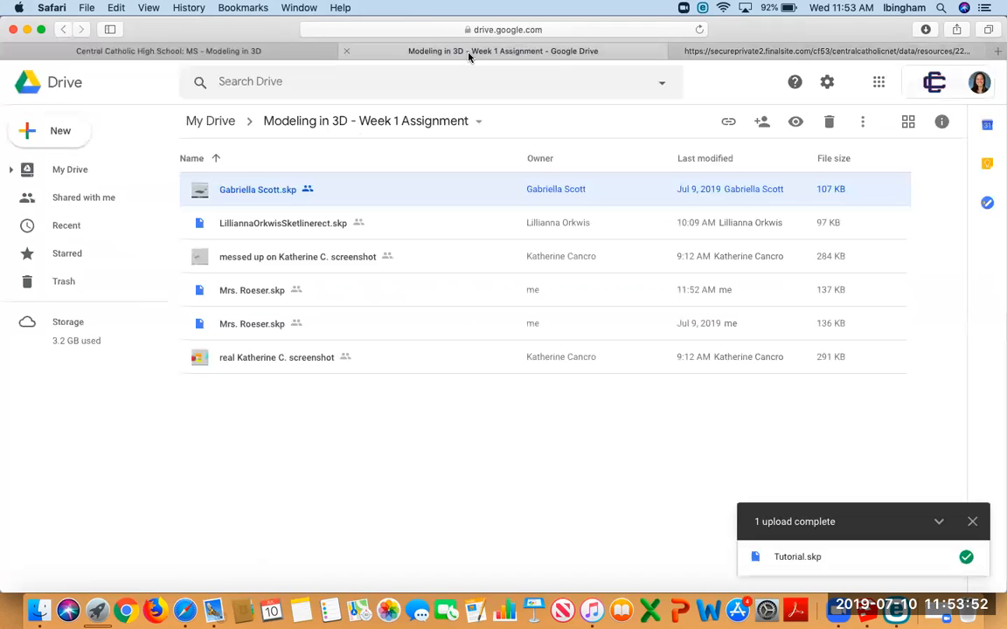
pyautogui.click(209, 52)
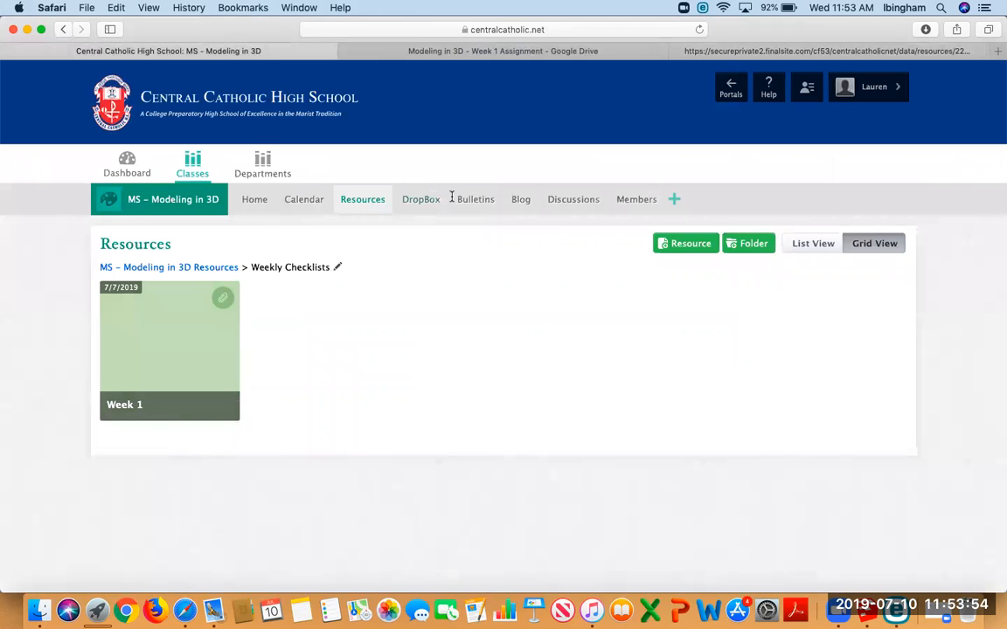
pyautogui.click(522, 199)
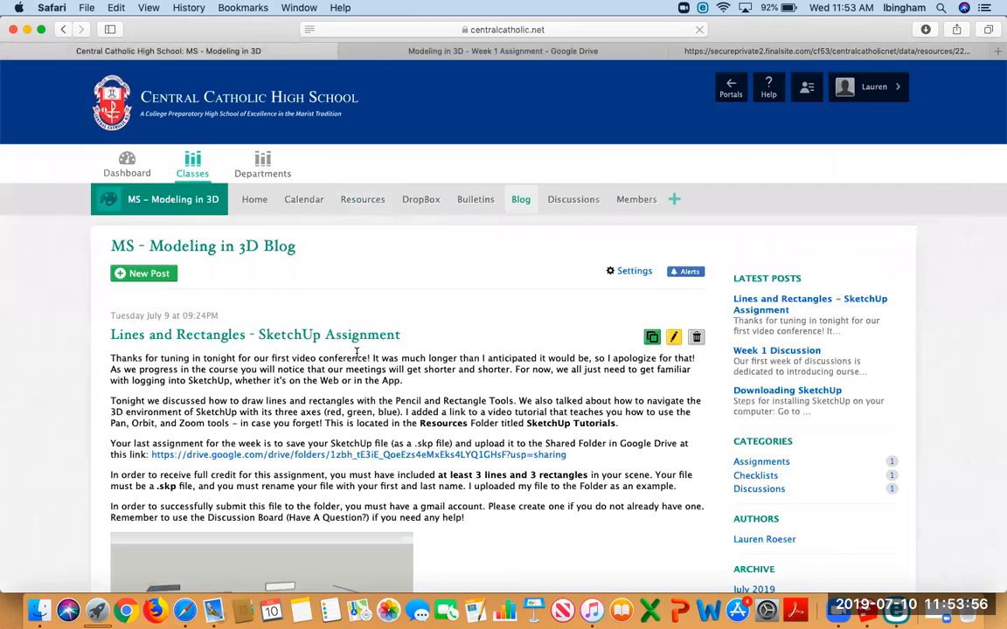
pyautogui.scroll(-2, 354, 350)
pyautogui.scroll(-2, 356, 352)
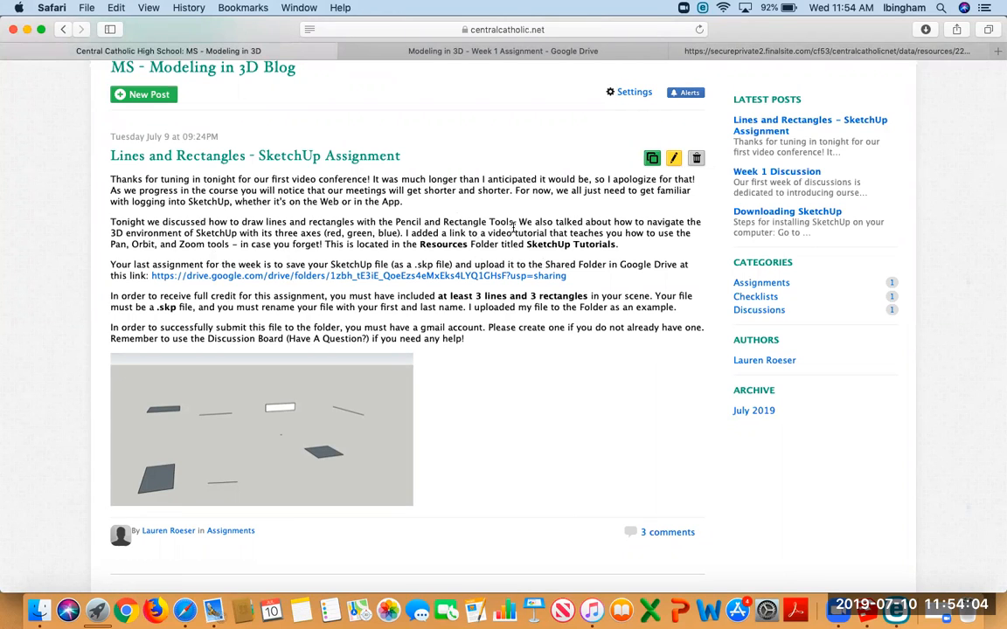
pyautogui.scroll(5, 432, 220)
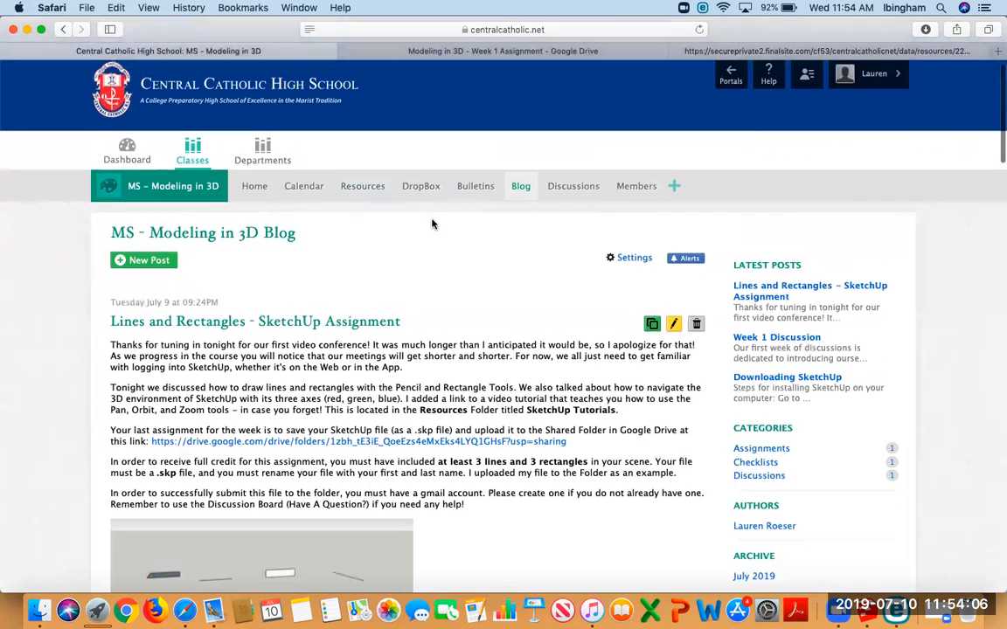